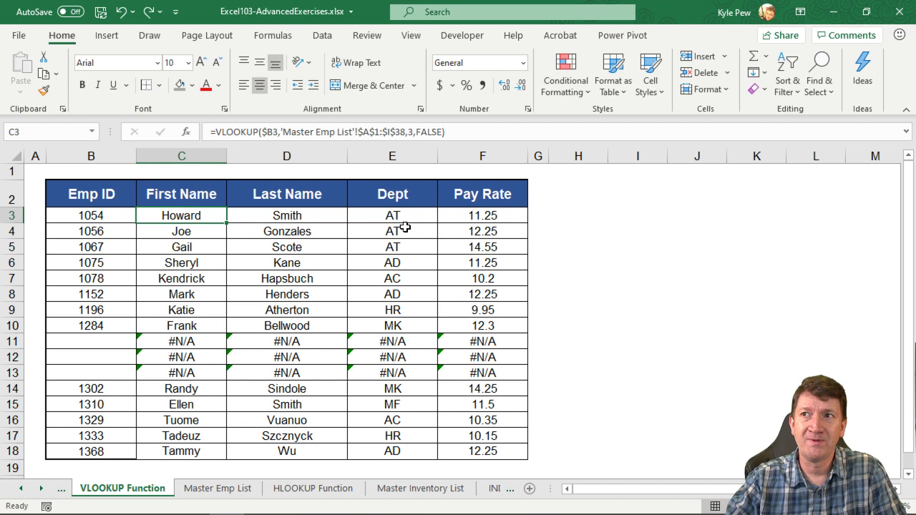
Clear the lookup formulas from the Last Name, Dept and Pay Rate columns in D3:F18
{"action": "left_click_drag", "start_coordinate": [306, 214], "coordinate": [464, 449]}
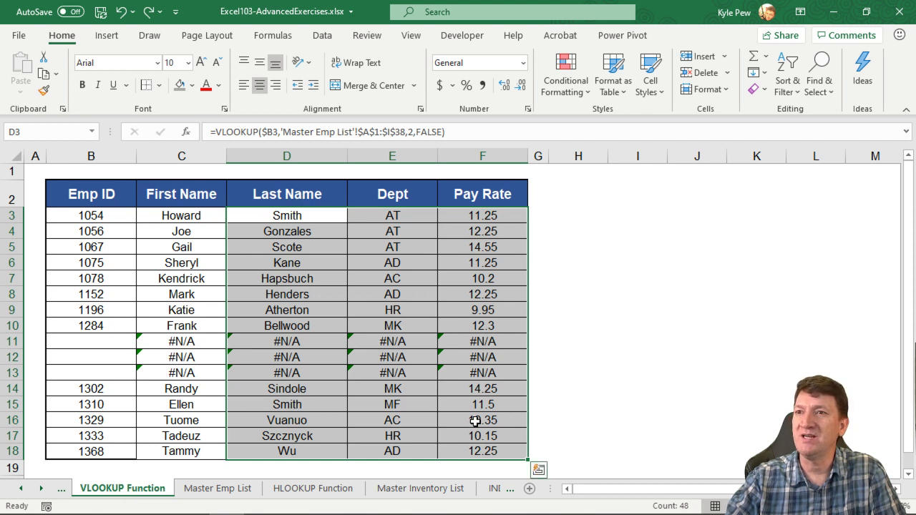
{"action": "key", "text": "Delete"}
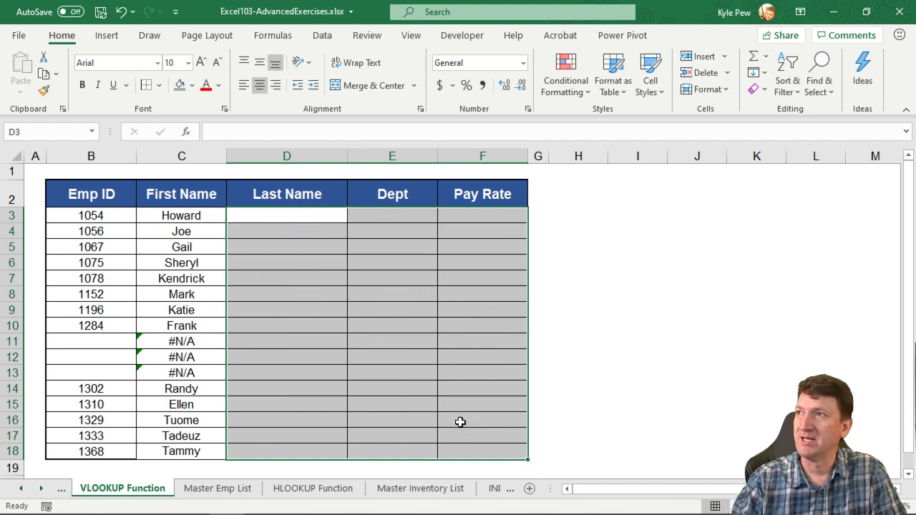
Try filling the First Name VLOOKUP formula from C3 across to F3, and clear the copies in D3:F3
{"action": "left_click", "coordinate": [210, 213]}
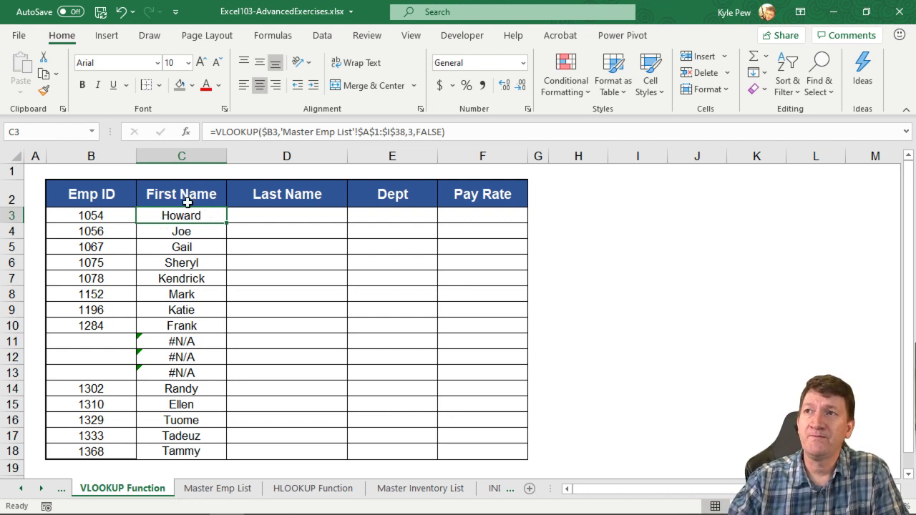
{"action": "left_click", "coordinate": [84, 215]}
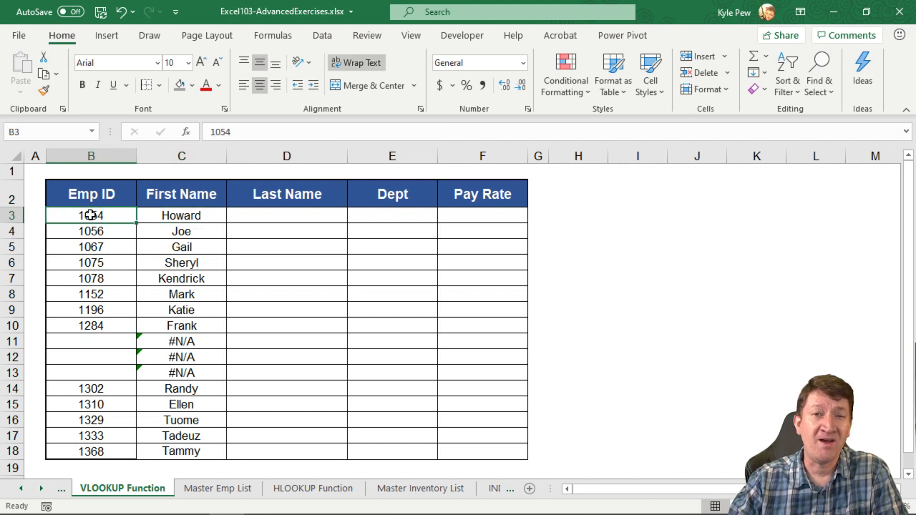
{"action": "left_click", "coordinate": [162, 214]}
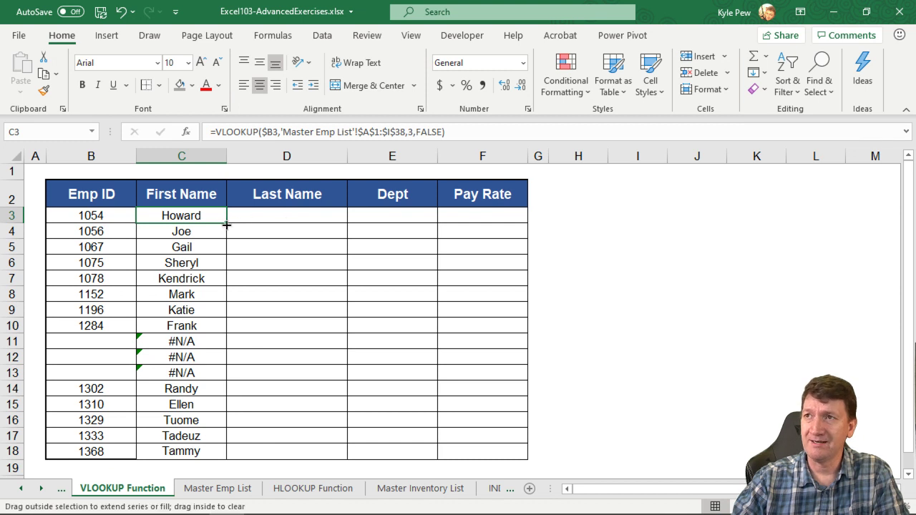
{"action": "left_click_drag", "start_coordinate": [226, 224], "coordinate": [334, 219]}
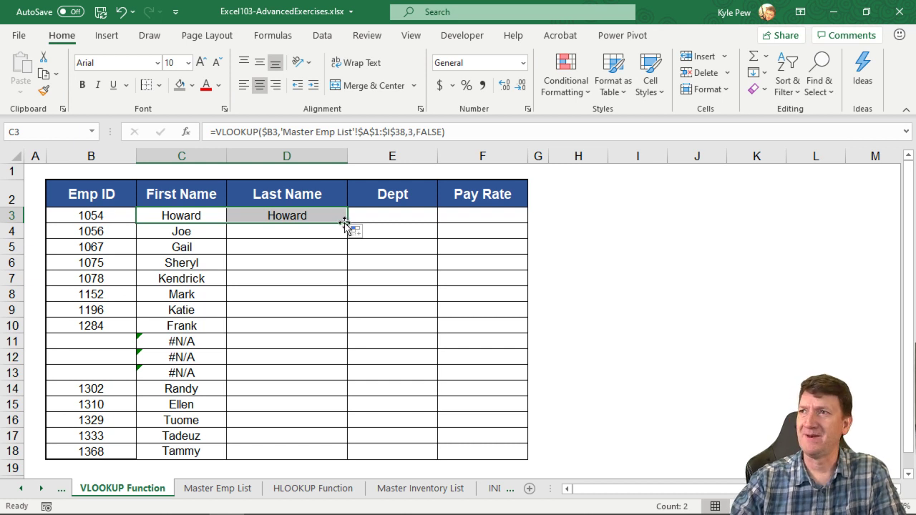
{"action": "left_click_drag", "start_coordinate": [349, 224], "coordinate": [493, 226]}
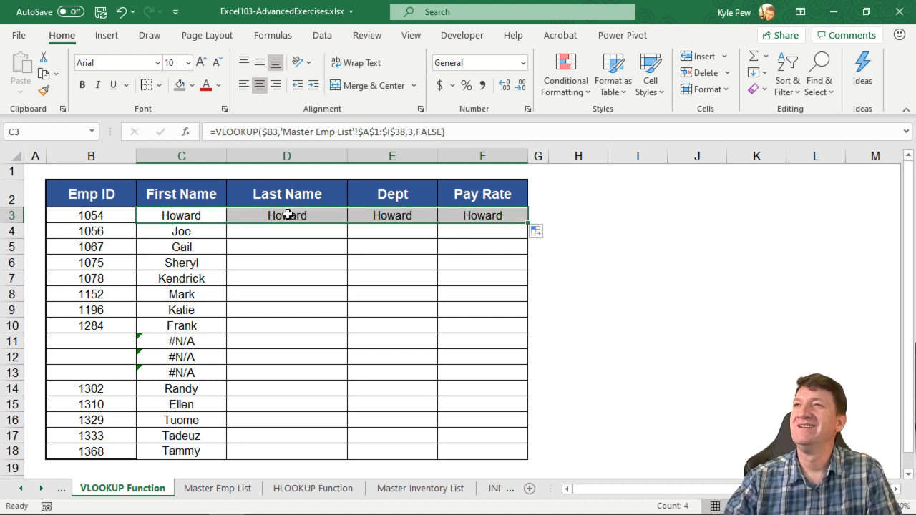
{"action": "left_click_drag", "start_coordinate": [289, 212], "coordinate": [455, 219]}
{"action": "key", "text": "Delete"}
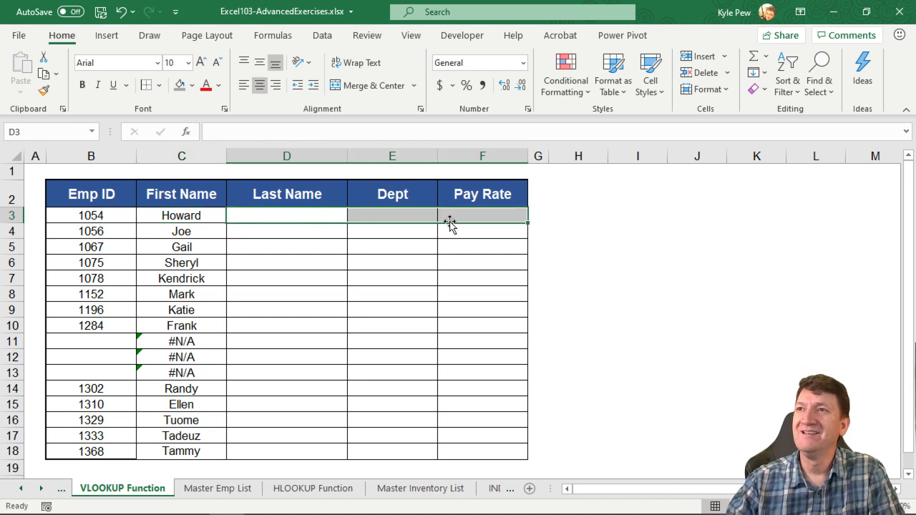
Fill the C3 VLOOKUP formula into D3 and review the formula's Col_index_num argument without changing it
{"action": "left_click", "coordinate": [211, 222]}
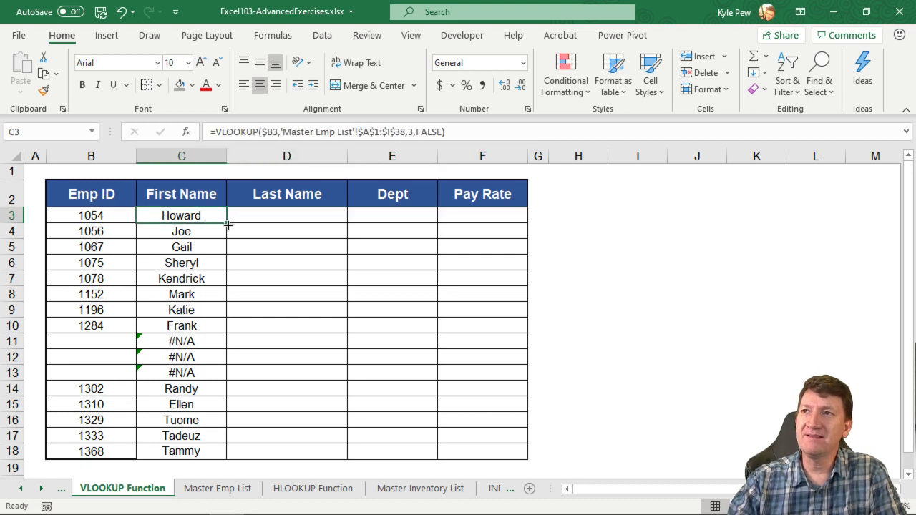
{"action": "left_click_drag", "start_coordinate": [229, 222], "coordinate": [336, 223]}
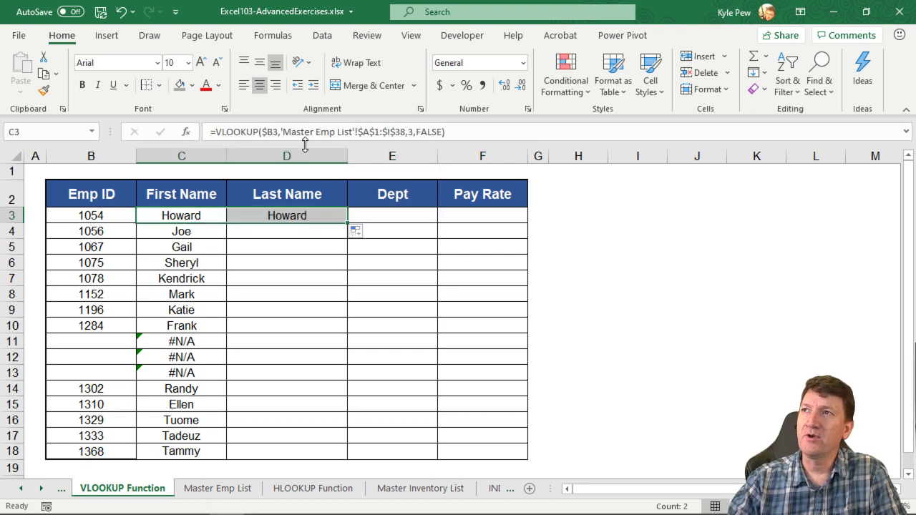
{"action": "left_click", "coordinate": [188, 135]}
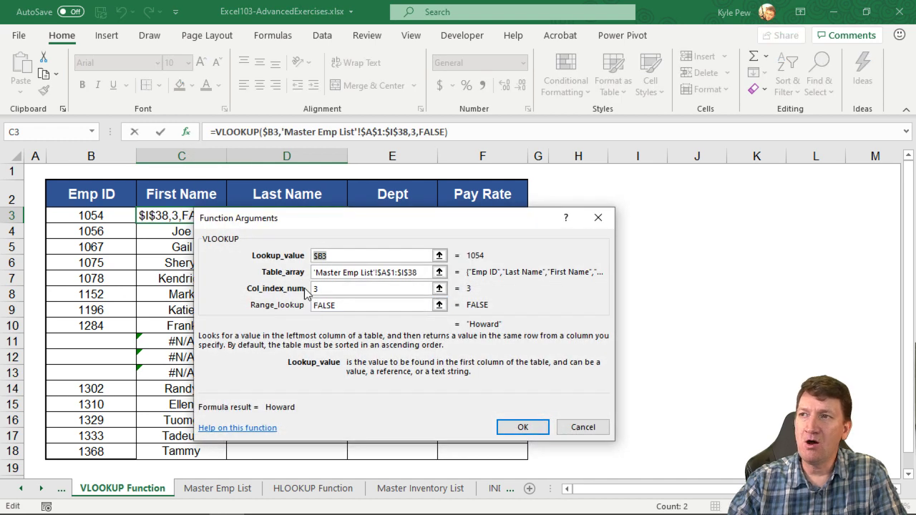
{"action": "left_click", "coordinate": [344, 290]}
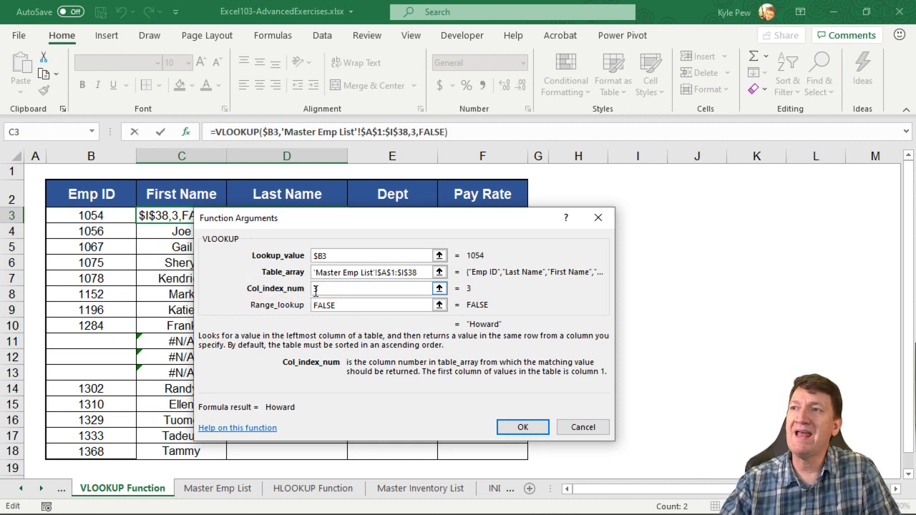
{"action": "left_click", "coordinate": [577, 433]}
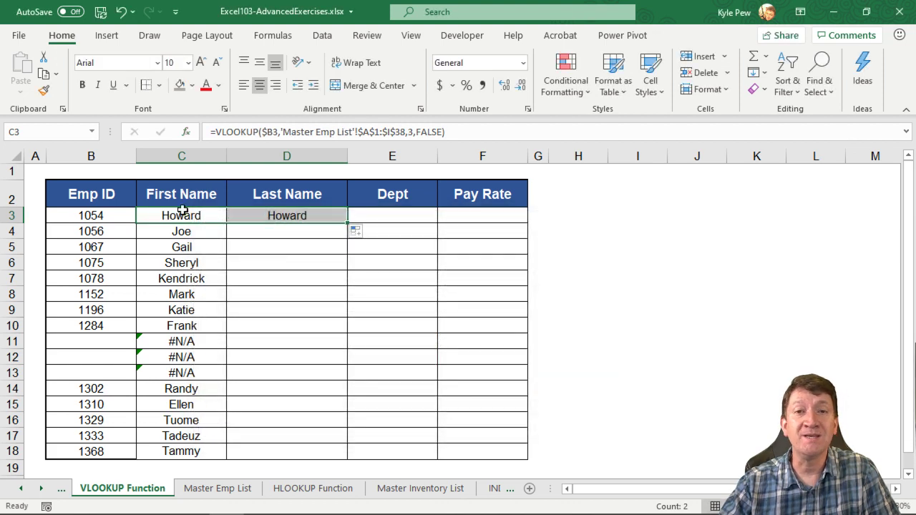
Check the column order on the Master Emp List sheet and set the column index in D3's VLOOKUP to 2
{"action": "left_click", "coordinate": [209, 494]}
{"action": "scroll", "coordinate": [83, 229], "scroll_direction": "up", "scroll_amount": 6}
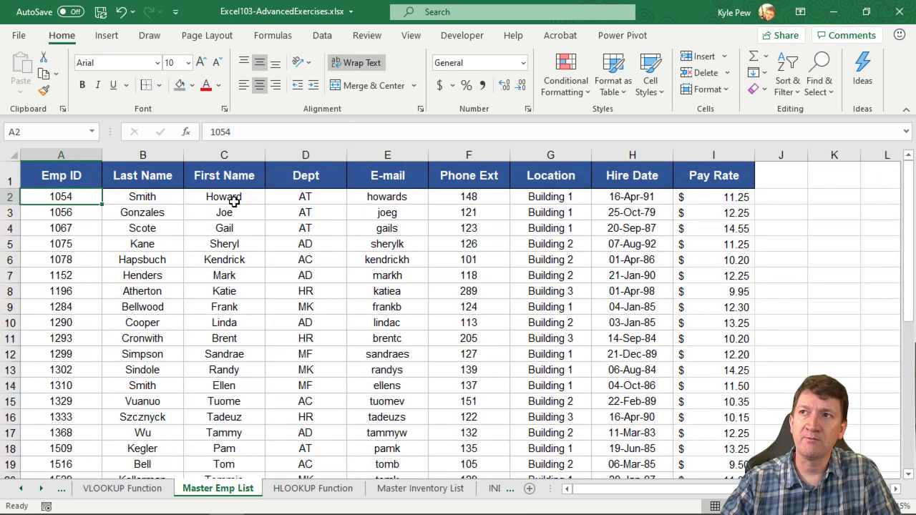
{"action": "left_click", "coordinate": [143, 489]}
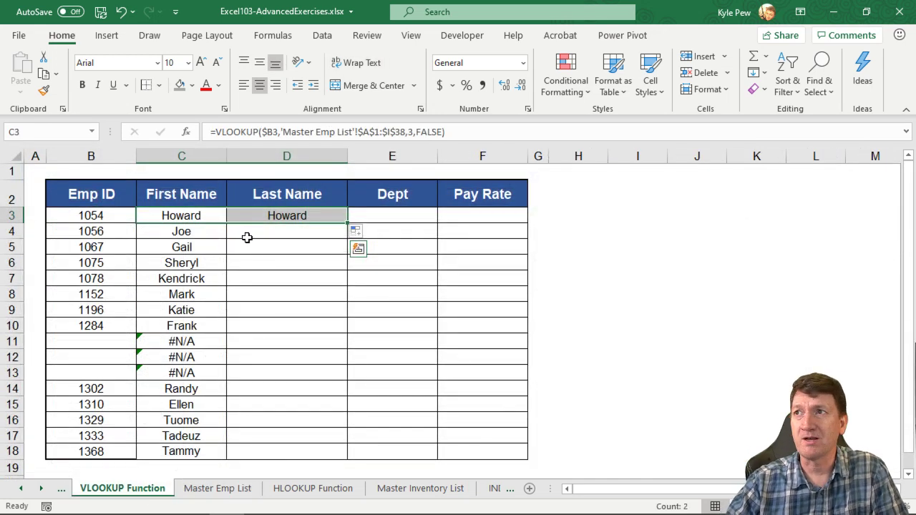
{"action": "left_click", "coordinate": [272, 213]}
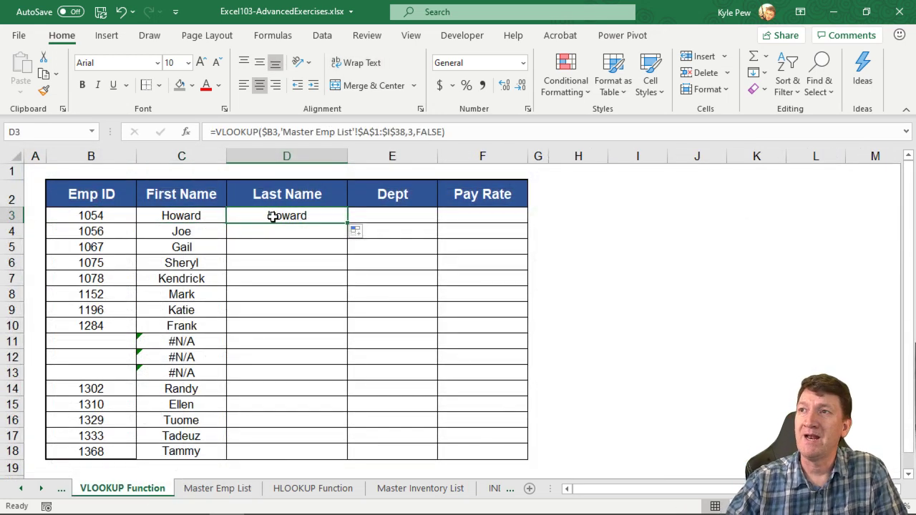
{"action": "left_click", "coordinate": [409, 132]}
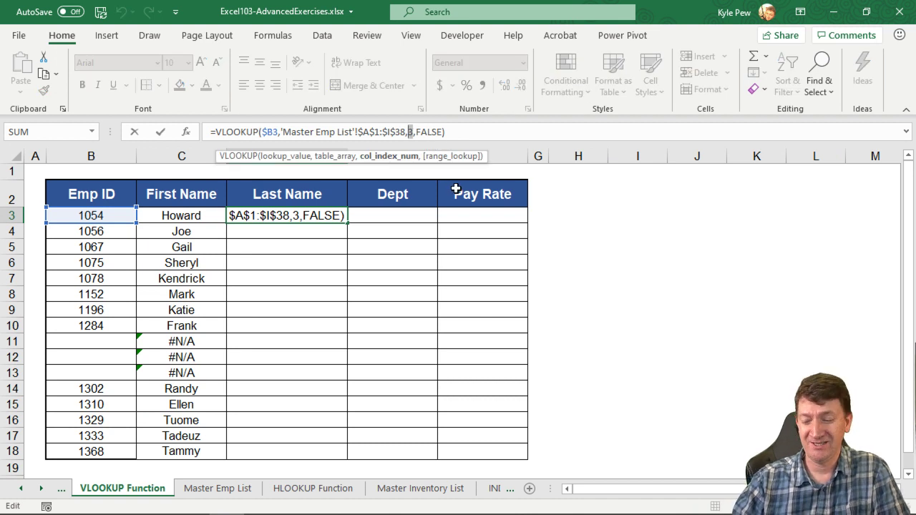
{"action": "type", "text": "2"}
{"action": "key", "text": "Return"}
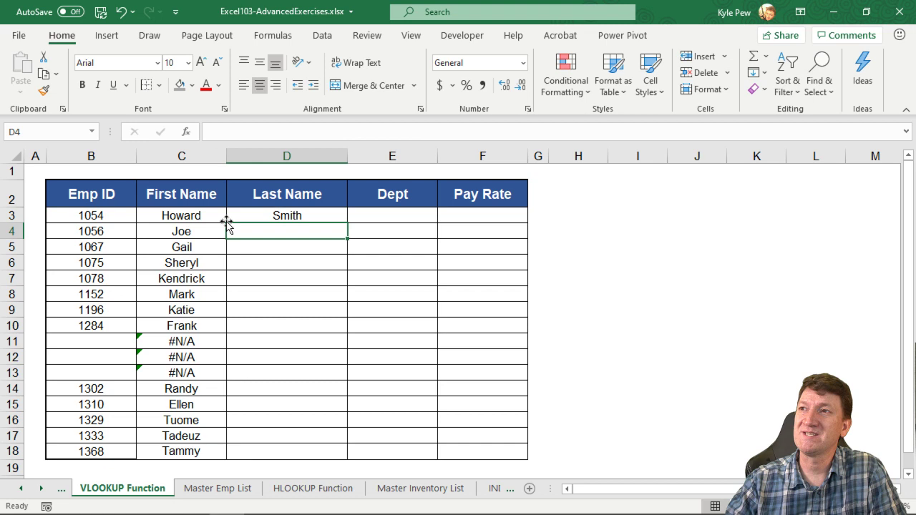
Recheck the Master Emp List columns and fill the Last Name formula from D3 across to F3
{"action": "left_click", "coordinate": [187, 489]}
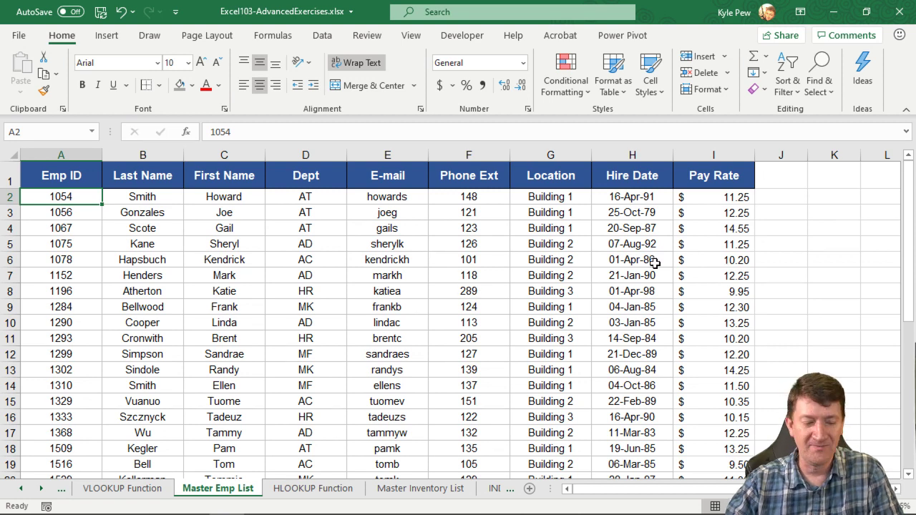
{"action": "left_click", "coordinate": [137, 488]}
{"action": "left_click", "coordinate": [327, 217]}
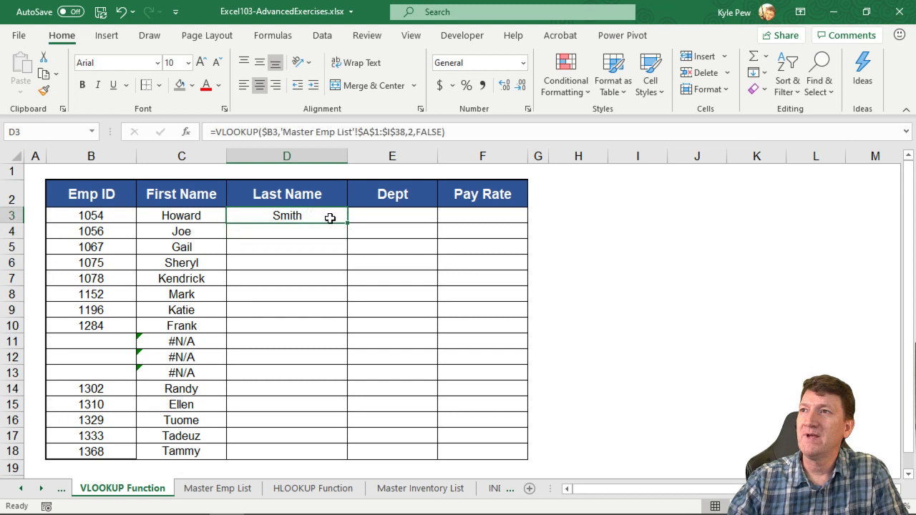
{"action": "left_click_drag", "start_coordinate": [351, 221], "coordinate": [504, 229]}
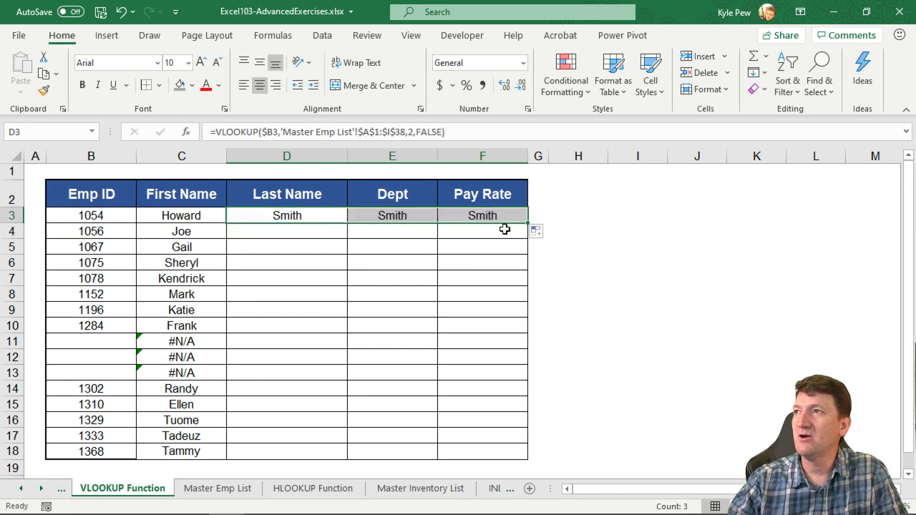
Change the column index in E3's VLOOKUP to return the Dept column of the Master Emp List
{"action": "double_click", "coordinate": [400, 215]}
{"action": "double_click", "coordinate": [486, 216]}
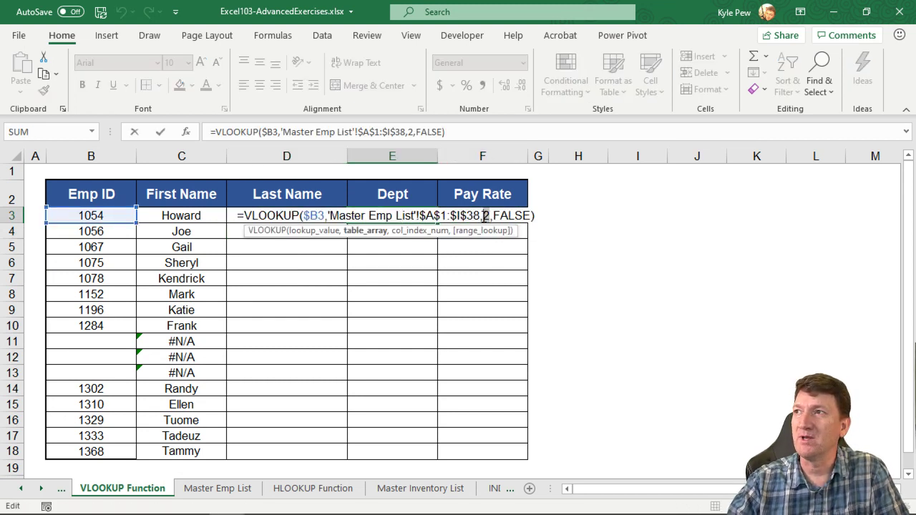
{"action": "type", "text": "3"}
{"action": "key", "text": "Return"}
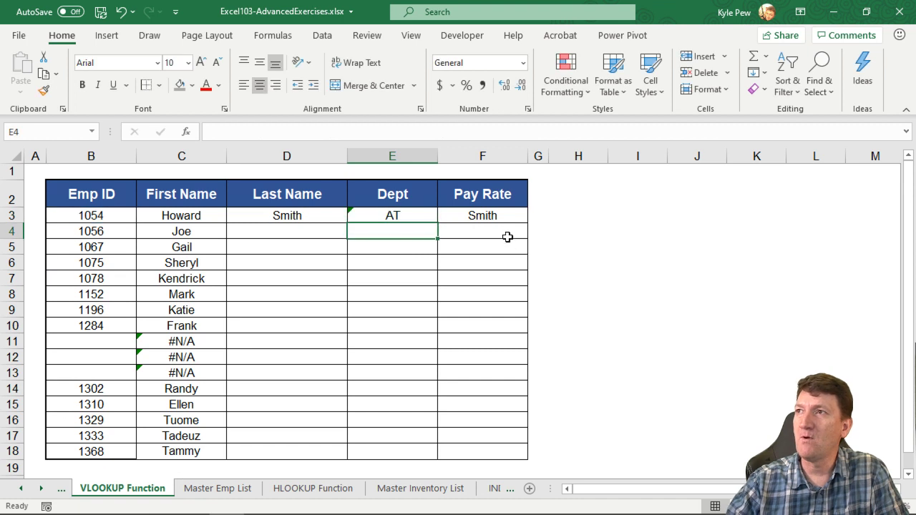
Set the column index in F3's VLOOKUP to 9 to return the pay rate
{"action": "double_click", "coordinate": [485, 218]}
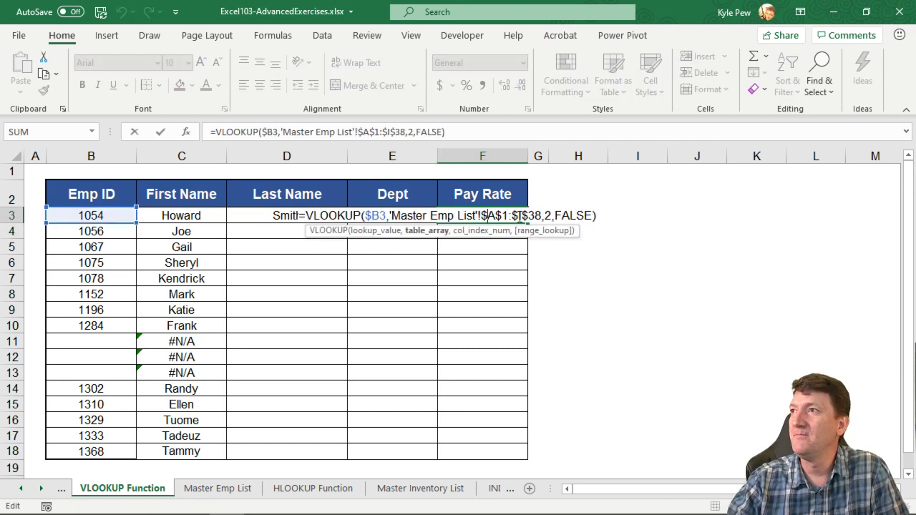
{"action": "double_click", "coordinate": [547, 216]}
{"action": "type", "text": "8"}
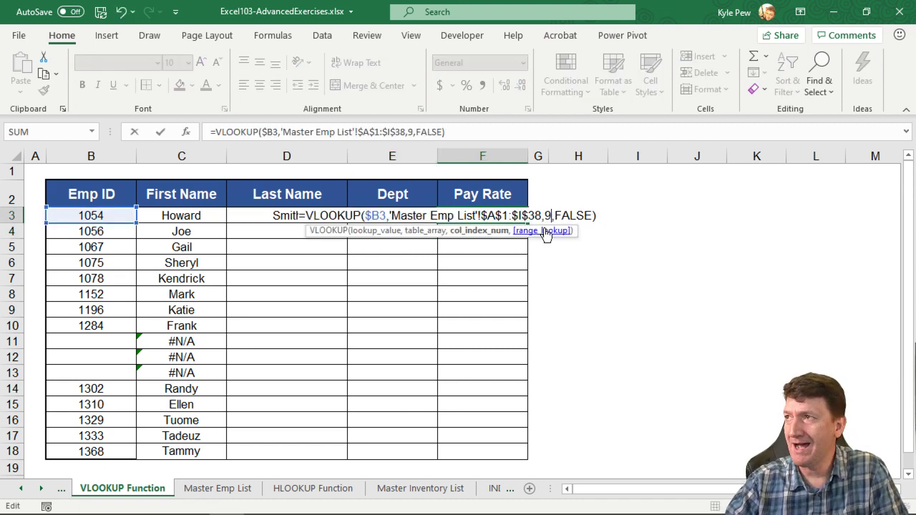
{"action": "key", "text": "Return"}
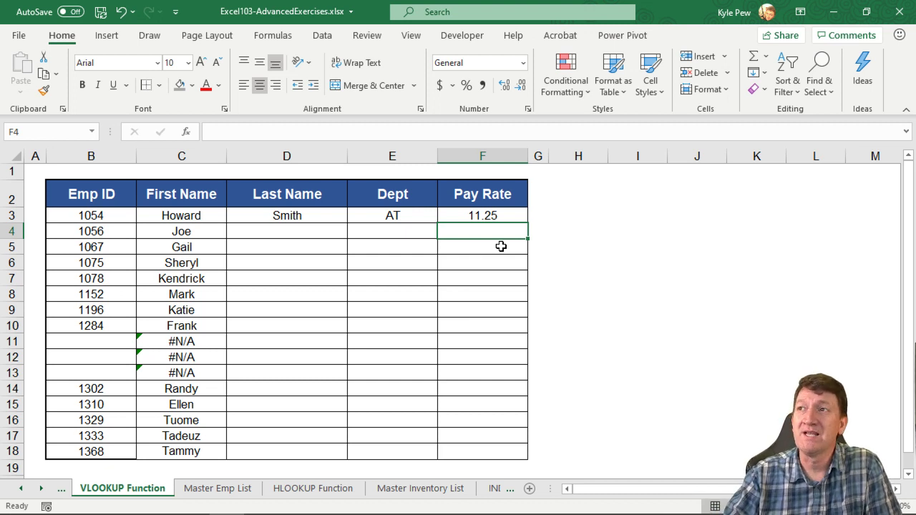
Clear all remaining lookup formulas from C3:C18 and D3:F3
{"action": "left_click_drag", "start_coordinate": [198, 231], "coordinate": [194, 452]}
{"action": "key", "text": "Delete"}
{"action": "left_click_drag", "start_coordinate": [258, 217], "coordinate": [484, 219]}
{"action": "key", "text": "Delete"}
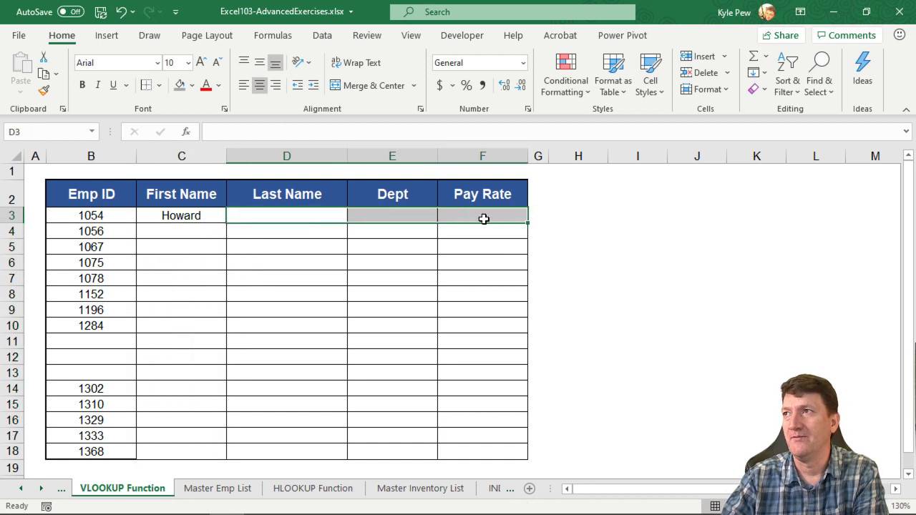
{"action": "left_click", "coordinate": [164, 219]}
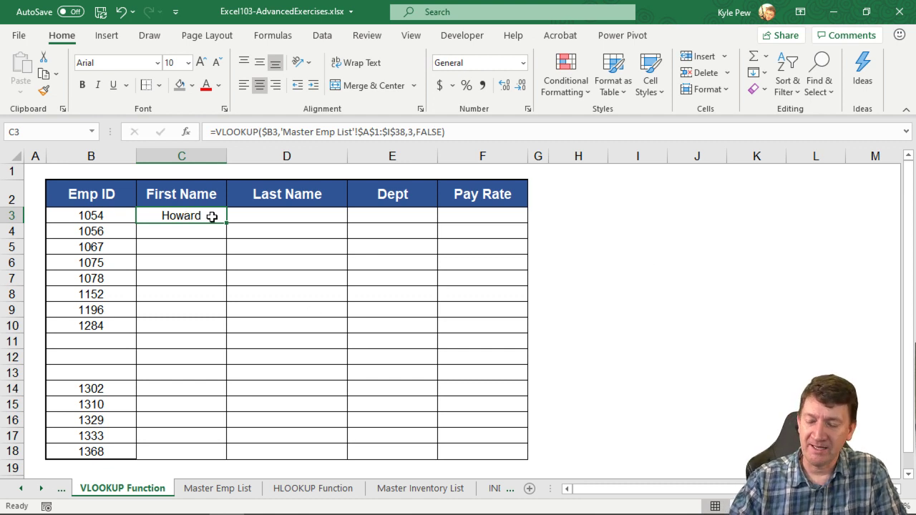
{"action": "key", "text": "Delete"}
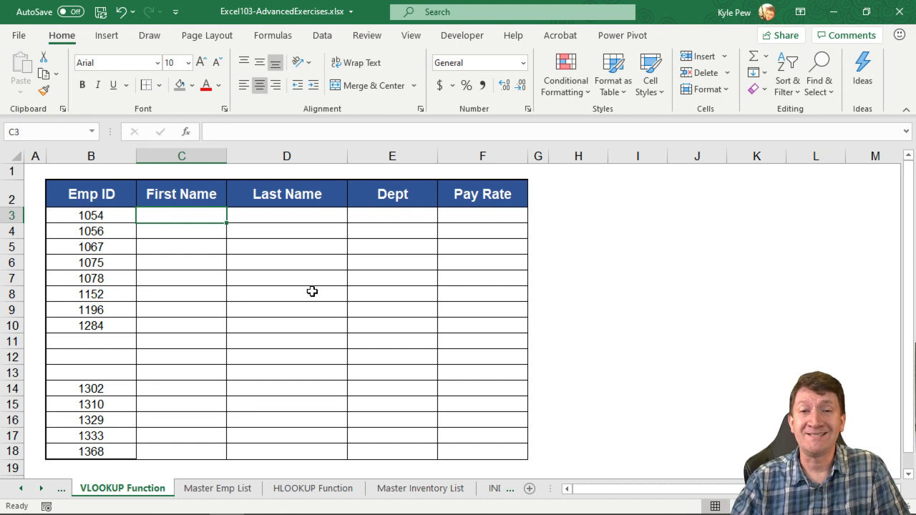
Start an INDEX function in C3 and open its arguments dialog with the array,row_num,column_num argument list
{"action": "type", "text": "=i"}
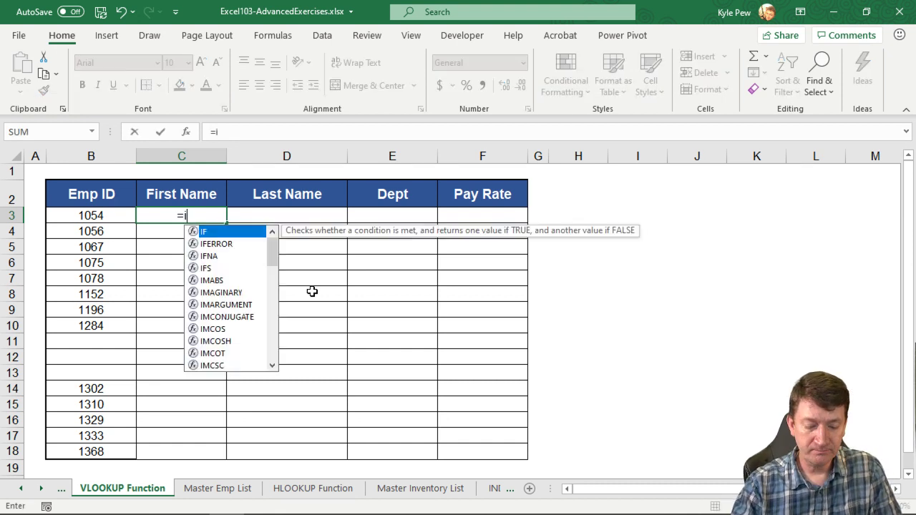
{"action": "type", "text": "ndex("}
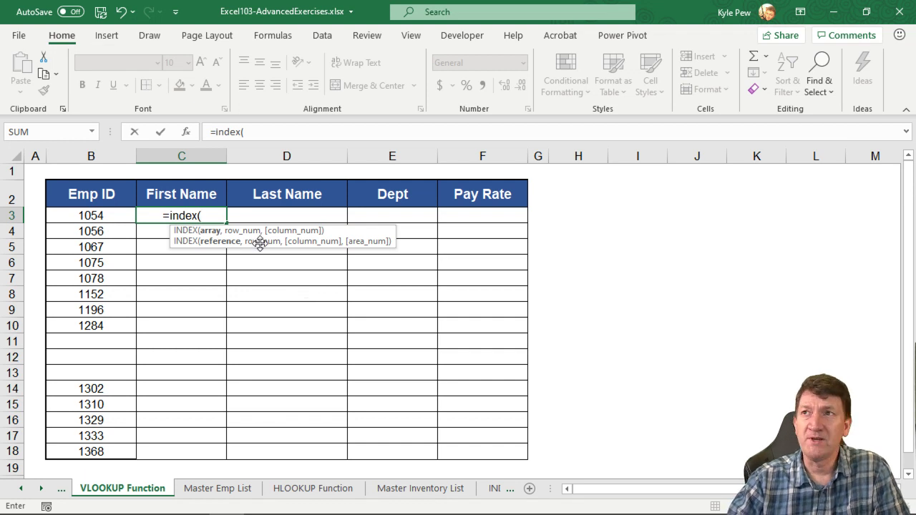
{"action": "left_click", "coordinate": [186, 131]}
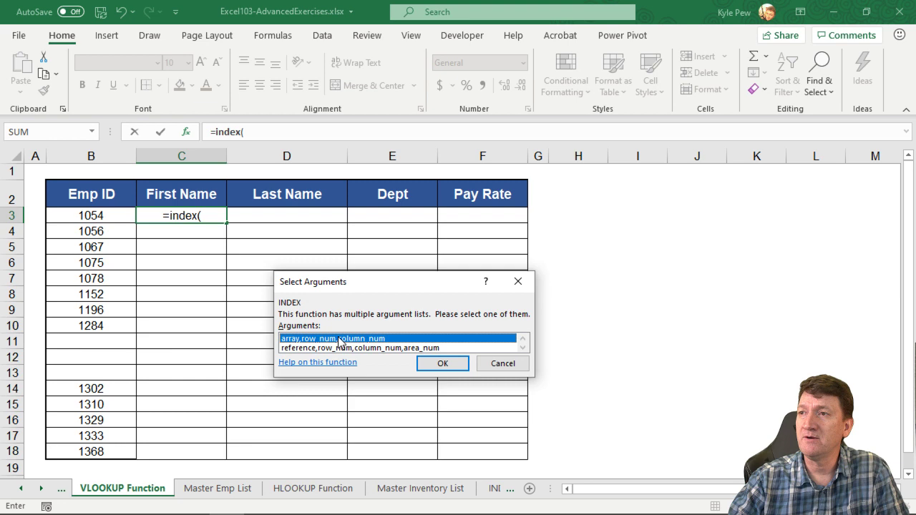
{"action": "left_click", "coordinate": [445, 363]}
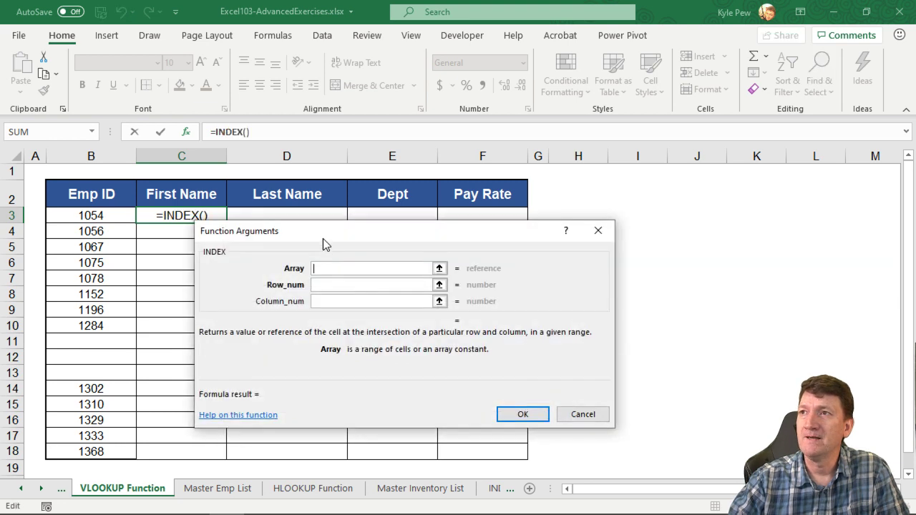
{"action": "left_click_drag", "start_coordinate": [323, 238], "coordinate": [359, 253]}
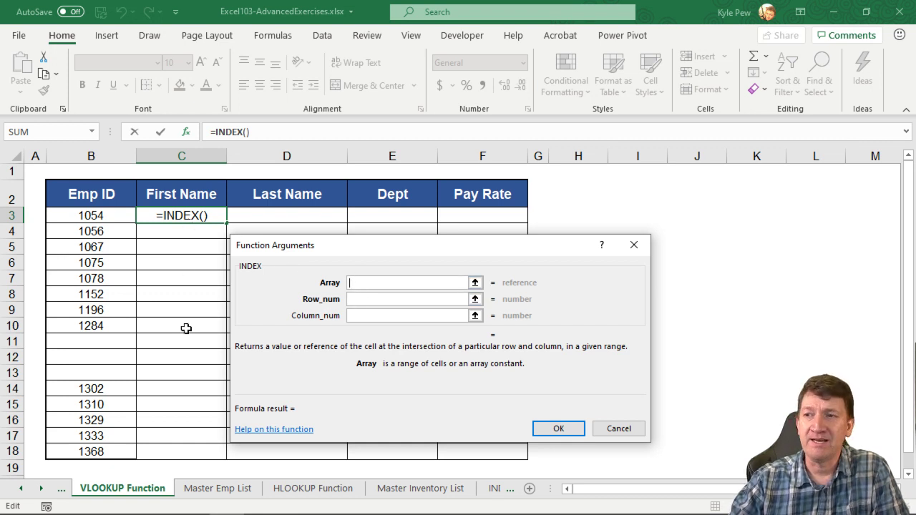
Set INDEX's array argument to the whole table on the Master Emp List sheet as the absolute range $A$1:$I$38
{"action": "left_click", "coordinate": [219, 491]}
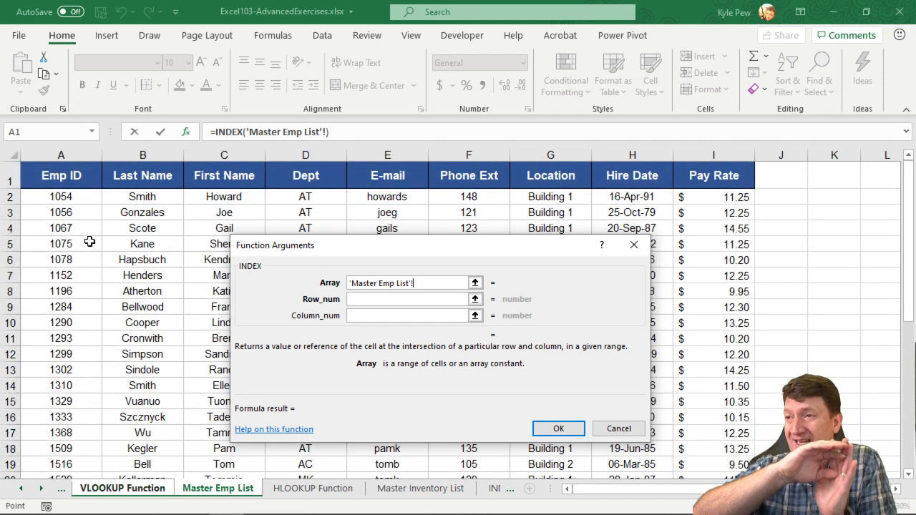
{"action": "left_click", "coordinate": [75, 178]}
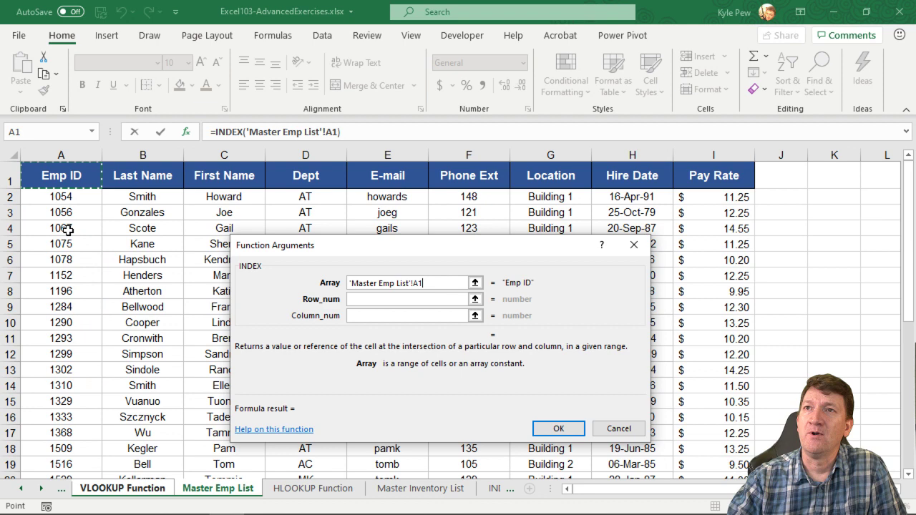
{"action": "key", "text": "ctrl+shift+Down"}
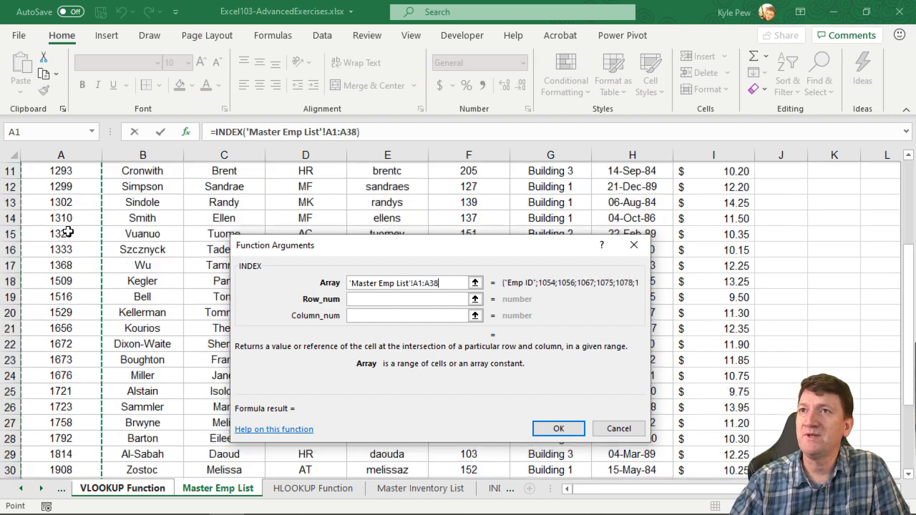
{"action": "key", "text": "ctrl+shift+Right"}
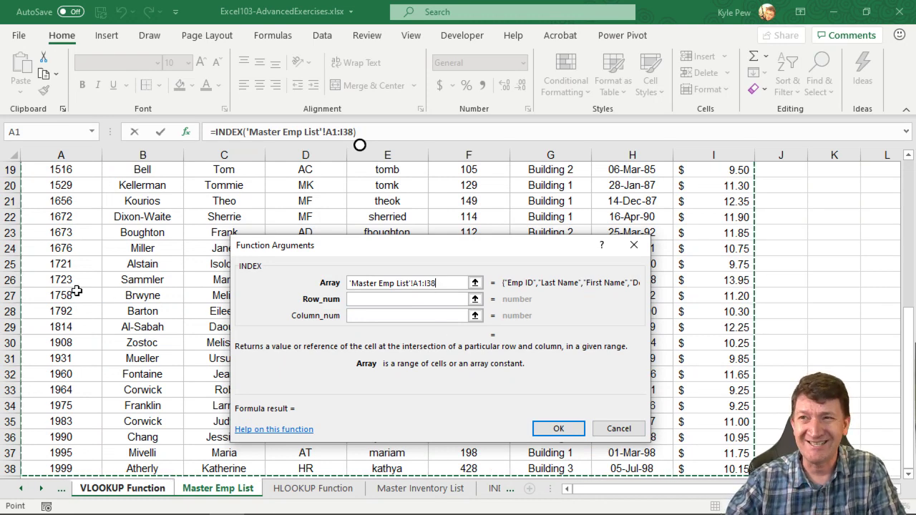
{"action": "scroll", "coordinate": [79, 289], "scroll_direction": "up", "scroll_amount": 6}
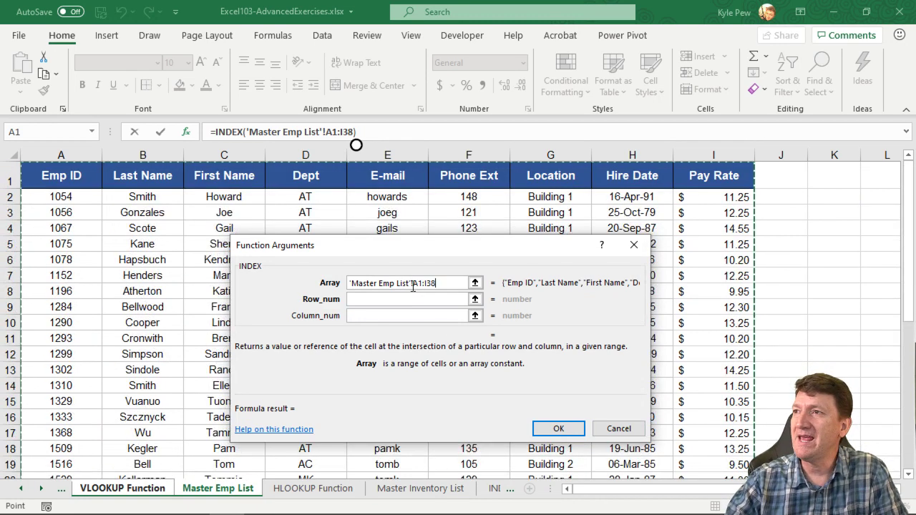
{"action": "left_click_drag", "start_coordinate": [412, 285], "coordinate": [443, 287]}
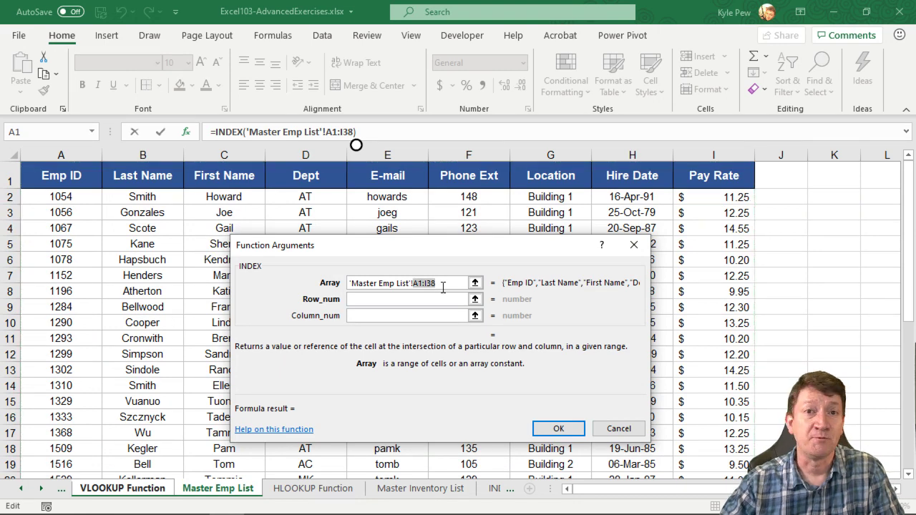
{"action": "key", "text": "F4"}
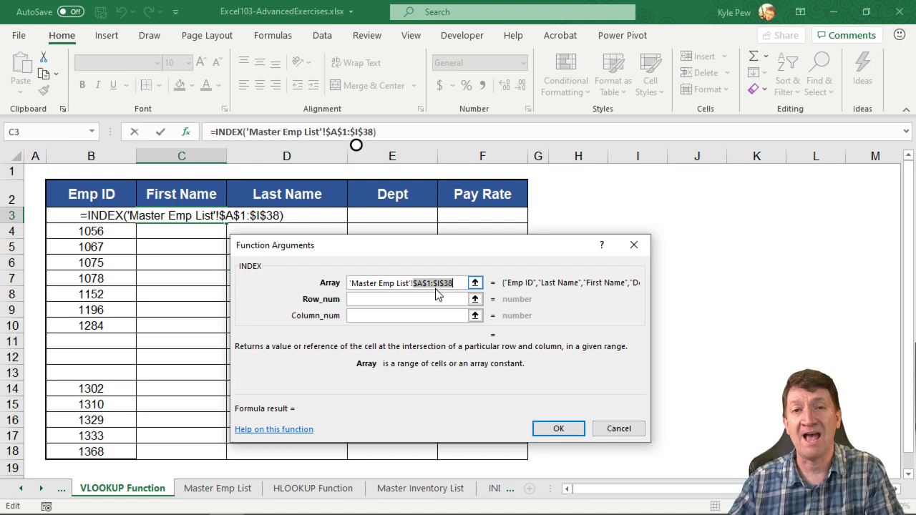
Nest a MATCH function in INDEX's Row_num argument and bring up the arguments of that MATCH
{"action": "left_click", "coordinate": [369, 299]}
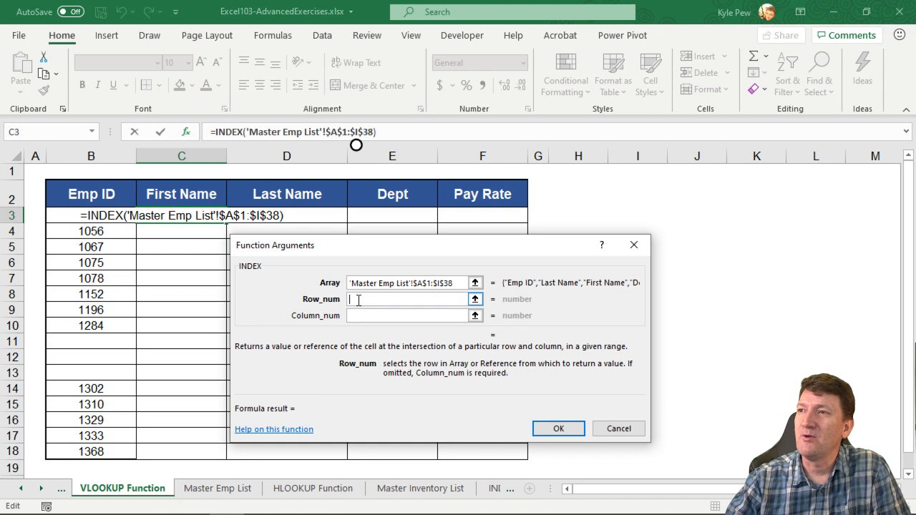
{"action": "type", "text": "match"}
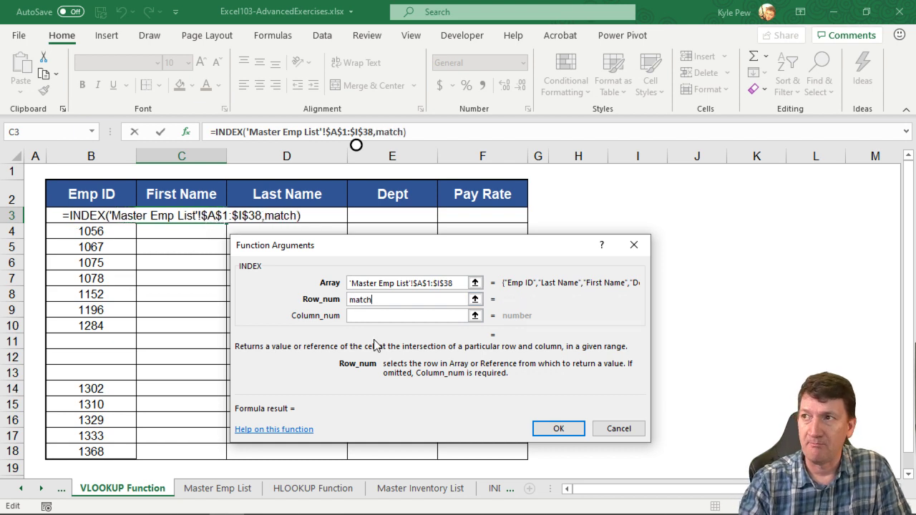
{"action": "type", "text": "("}
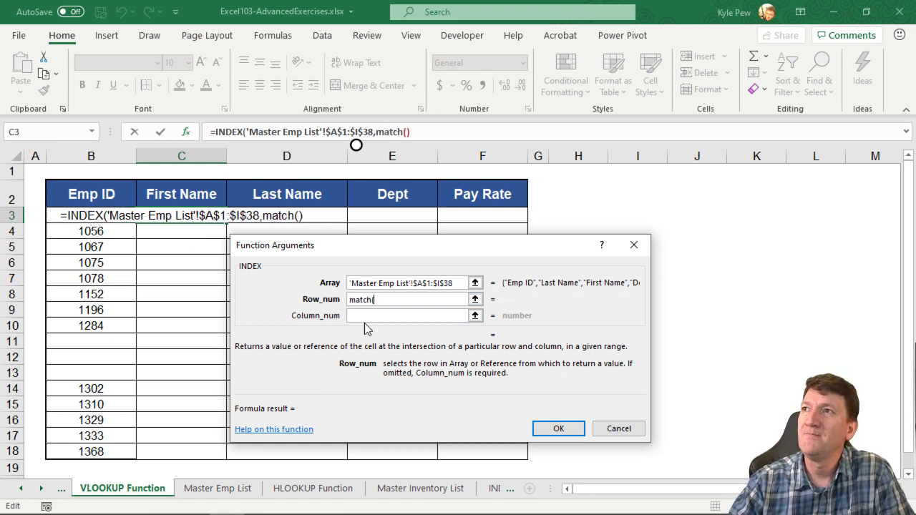
{"action": "left_click", "coordinate": [392, 133]}
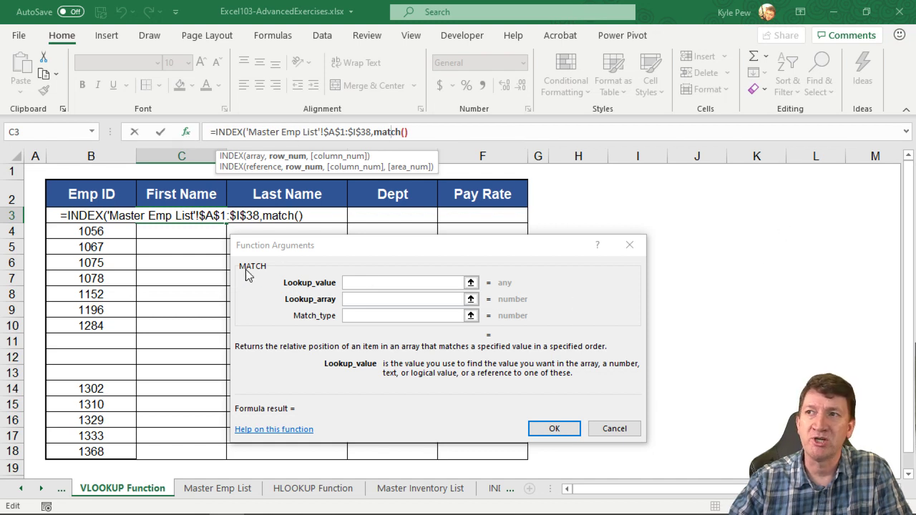
Set the row MATCH's lookup value to the employee ID in B3, locking only the column as $B3
{"action": "left_click", "coordinate": [372, 283]}
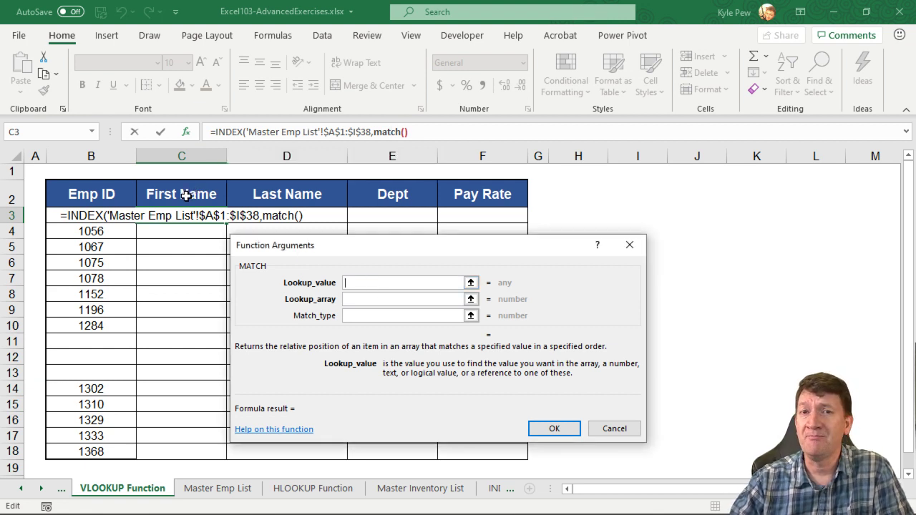
{"action": "left_click", "coordinate": [54, 213]}
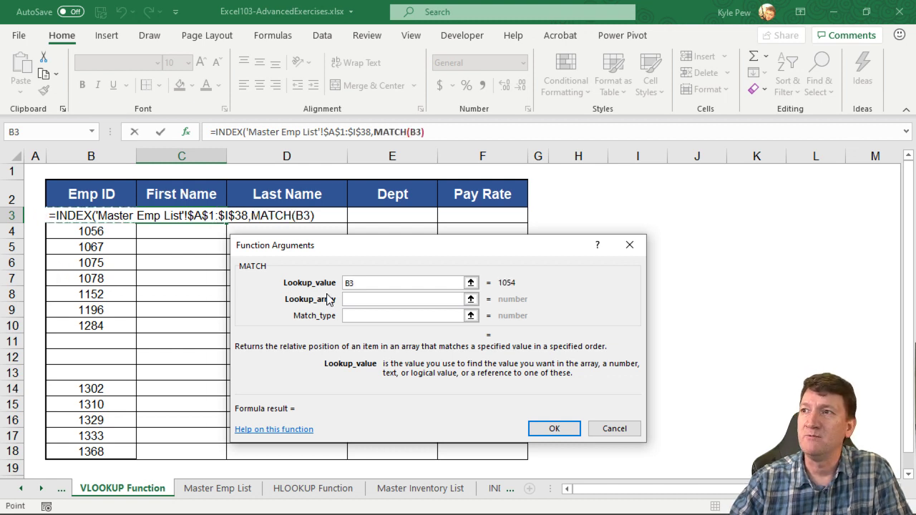
{"action": "left_click", "coordinate": [384, 287]}
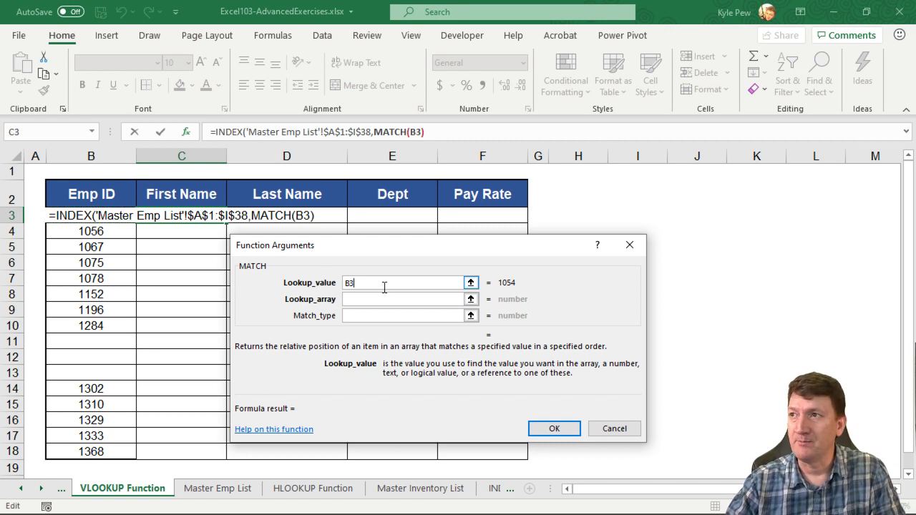
{"action": "key", "text": "F4"}
{"action": "key", "text": "F4"}
{"action": "key", "text": "F4"}
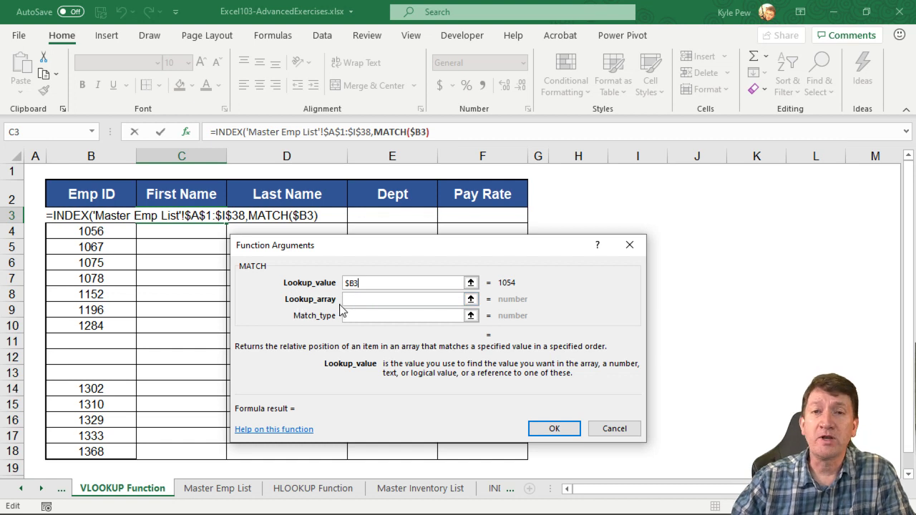
Set the row MATCH's lookup array to the Emp ID column of Master Emp List as the absolute range $A$1:$A$38
{"action": "left_click", "coordinate": [358, 300]}
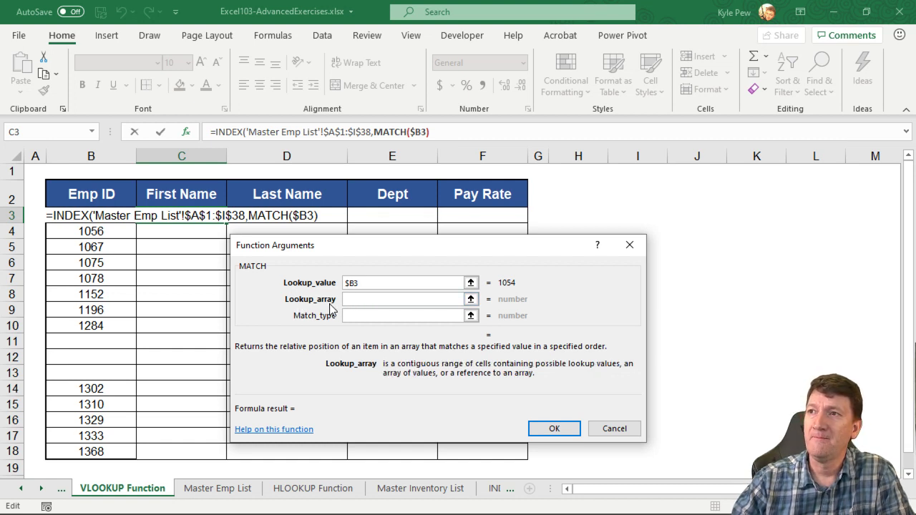
{"action": "left_click", "coordinate": [225, 491]}
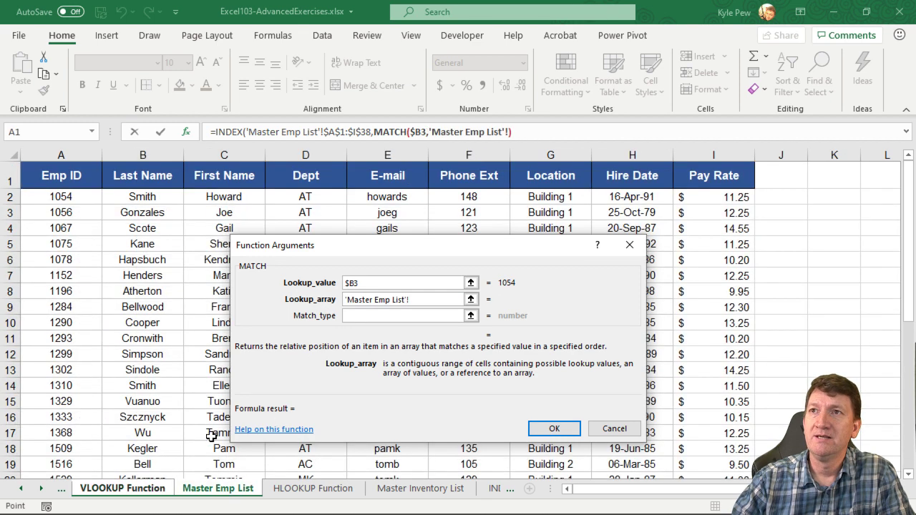
{"action": "left_click", "coordinate": [65, 176]}
{"action": "key", "text": "ctrl+shift+Down"}
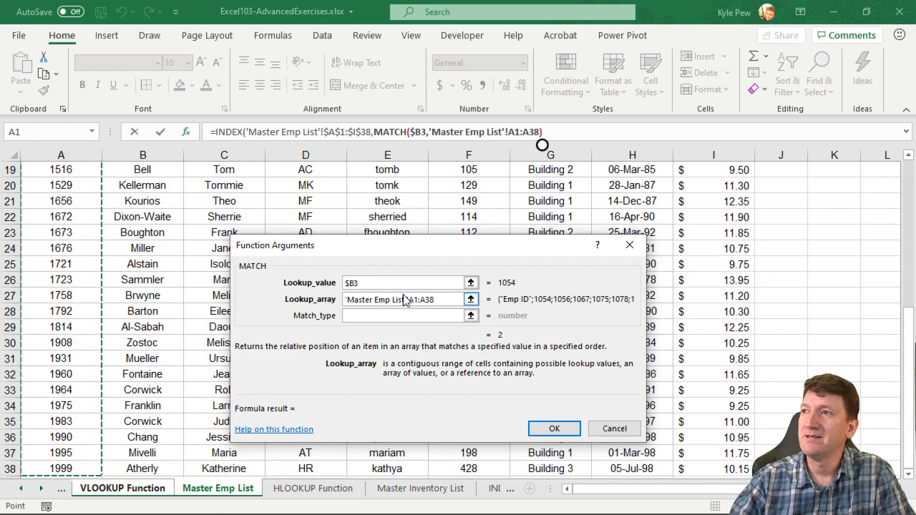
{"action": "left_click_drag", "start_coordinate": [408, 300], "coordinate": [437, 300]}
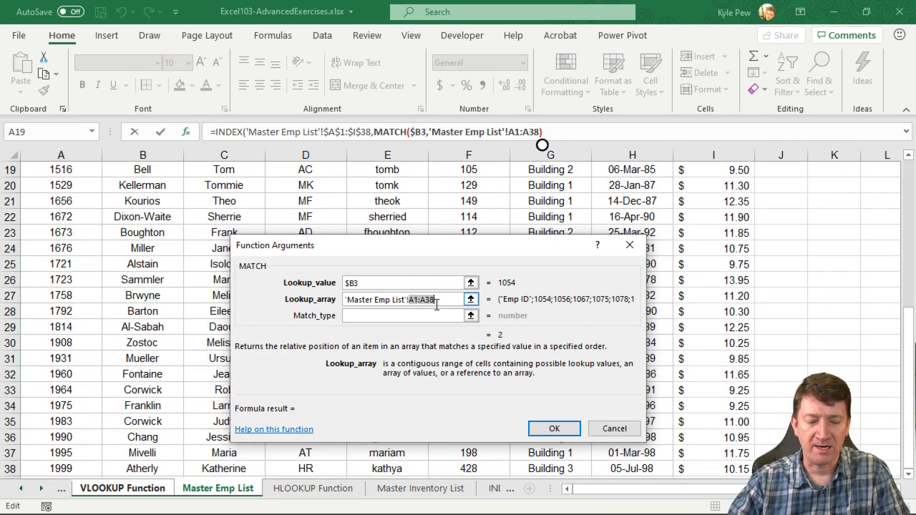
{"action": "key", "text": "F4"}
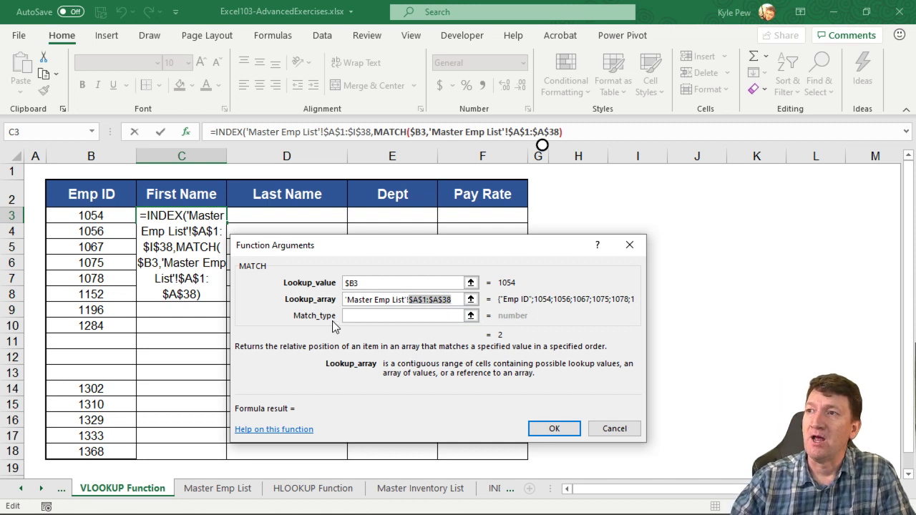
Set the row MATCH's match type to 0 and return to the arguments of the outer INDEX function
{"action": "left_click", "coordinate": [361, 316]}
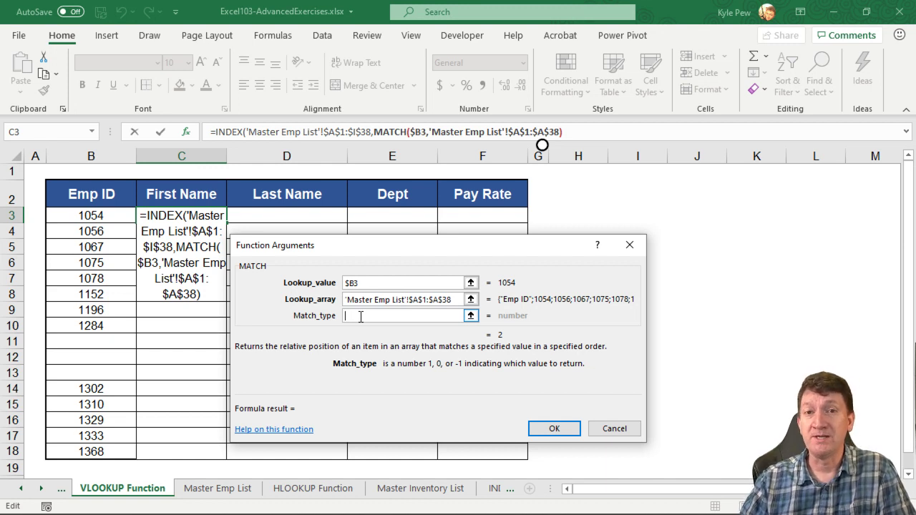
{"action": "type", "text": "0"}
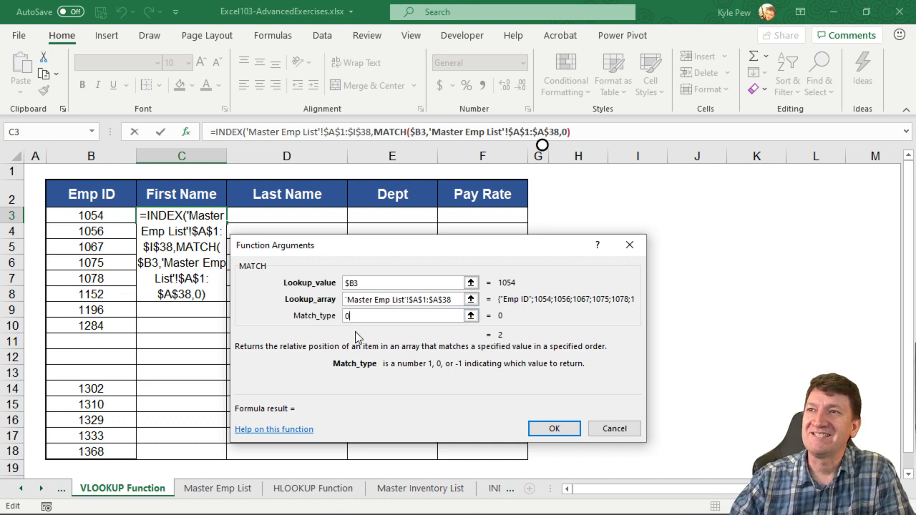
{"action": "left_click", "coordinate": [231, 132]}
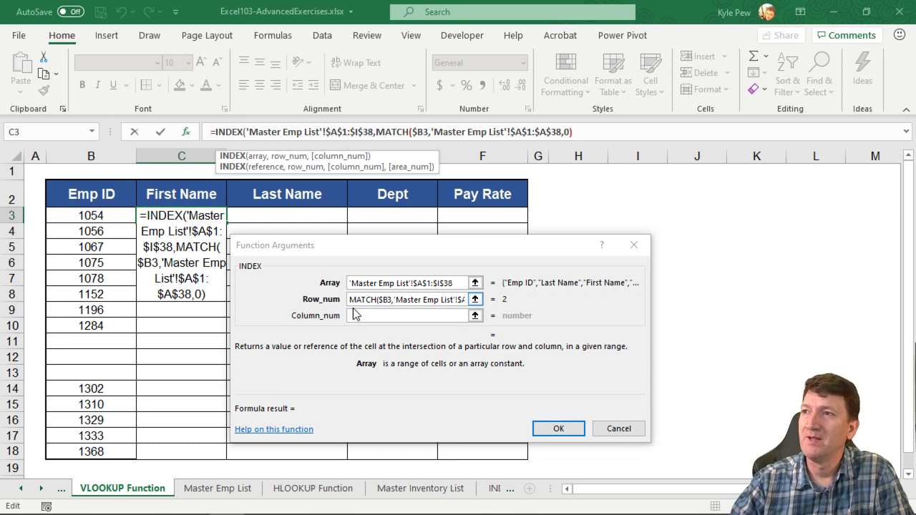
Nest a second MATCH function in INDEX's Column_num argument and bring up its arguments
{"action": "left_click", "coordinate": [361, 316]}
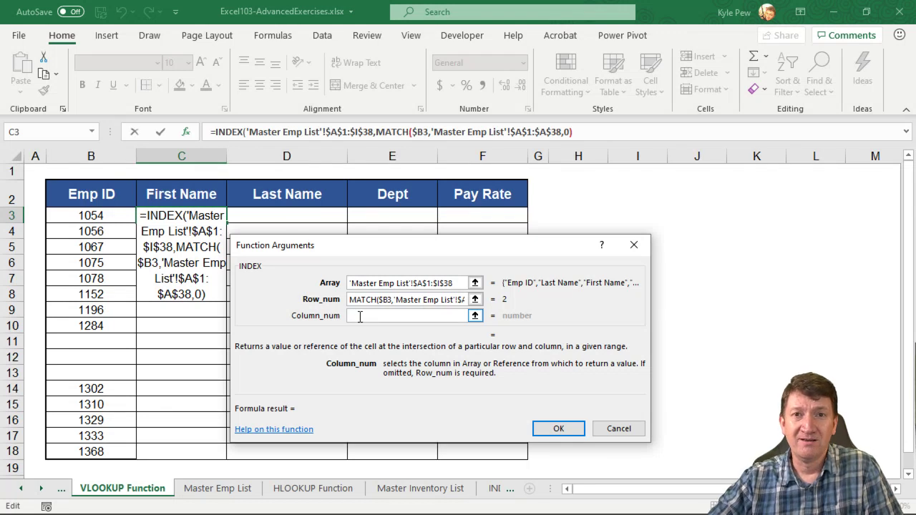
{"action": "left_click", "coordinate": [420, 283]}
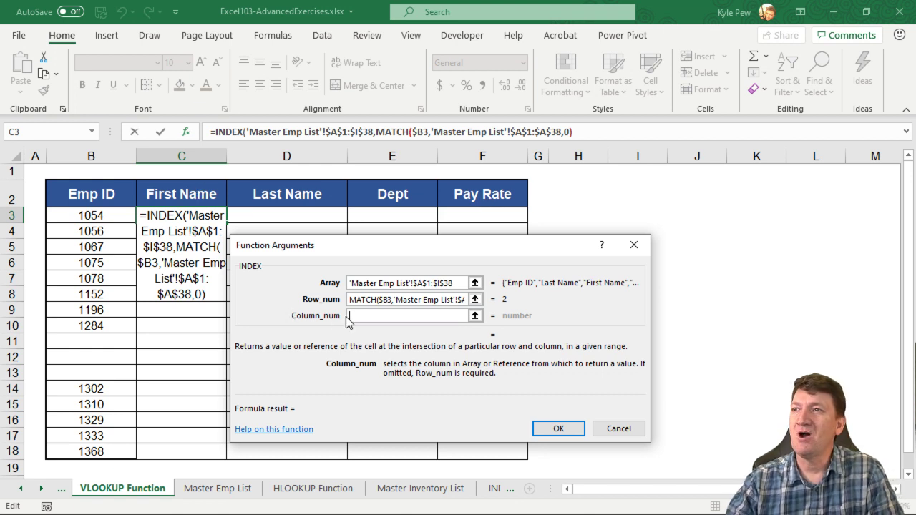
{"action": "type", "text": "matc"}
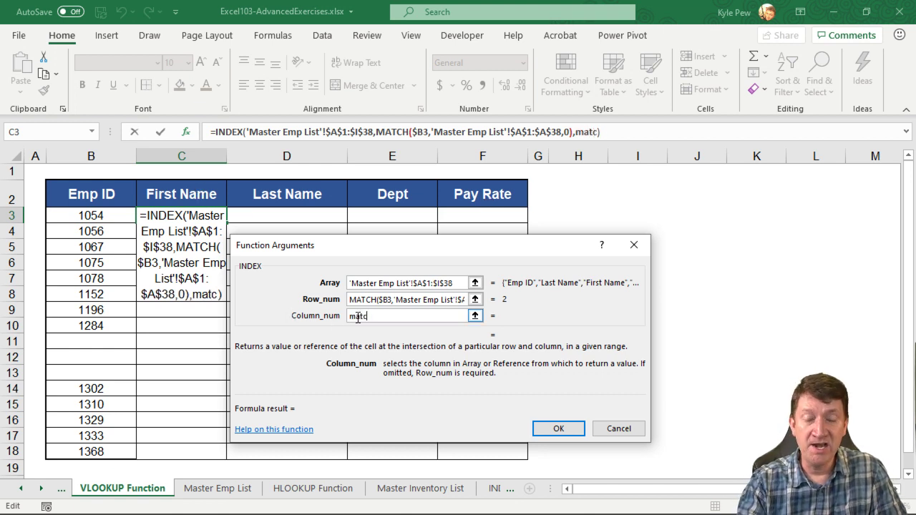
{"action": "type", "text": "h("}
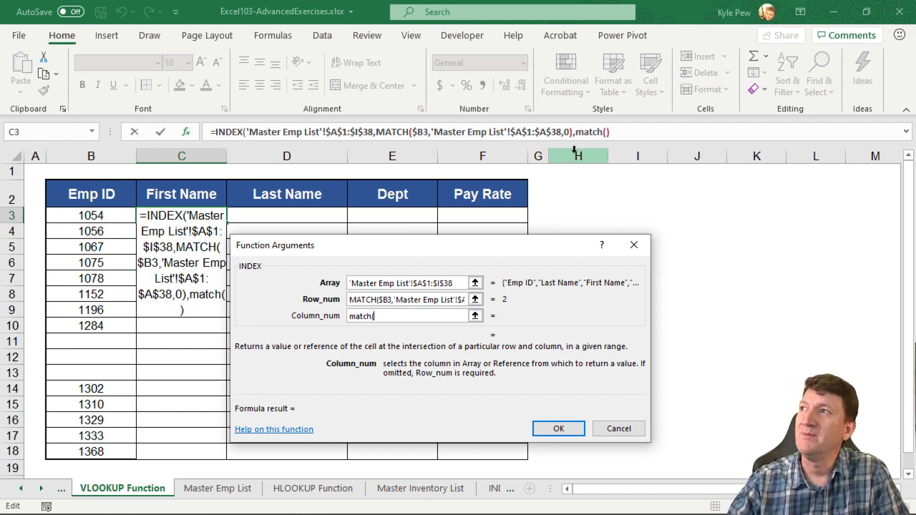
{"action": "left_click", "coordinate": [590, 131]}
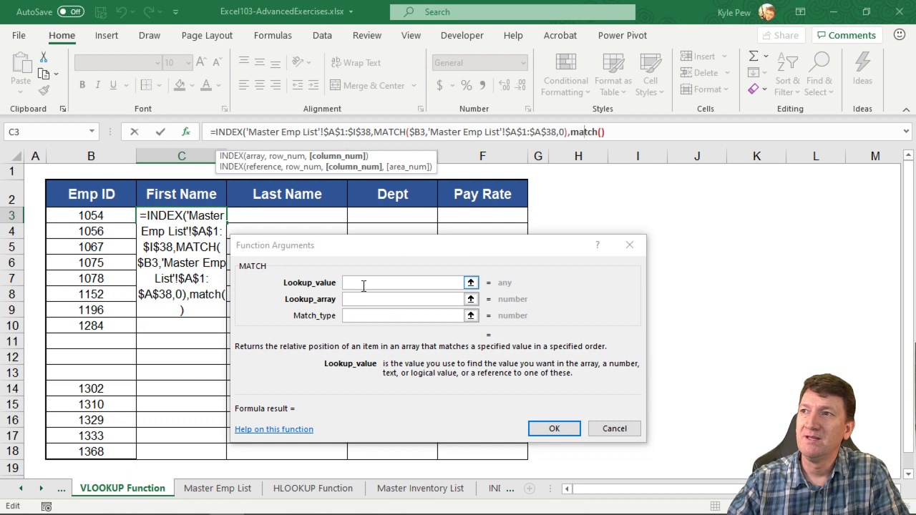
Set the column MATCH's lookup value to the First Name header in C2, locking only the row as C$2
{"action": "left_click", "coordinate": [359, 284]}
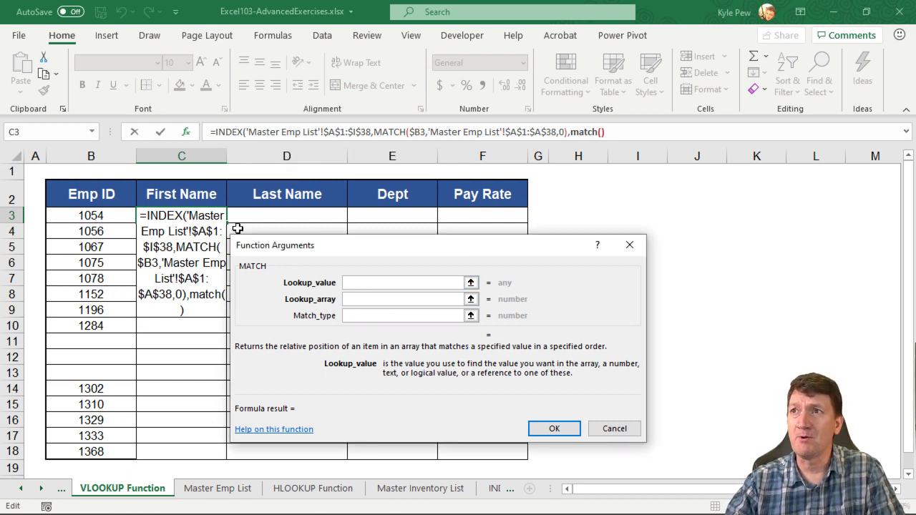
{"action": "left_click", "coordinate": [176, 192]}
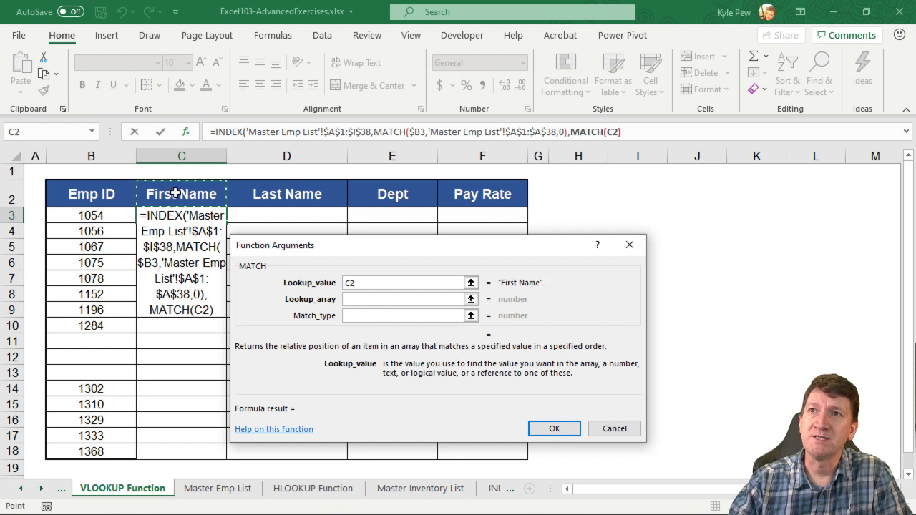
{"action": "left_click", "coordinate": [372, 285]}
{"action": "key", "text": "F4"}
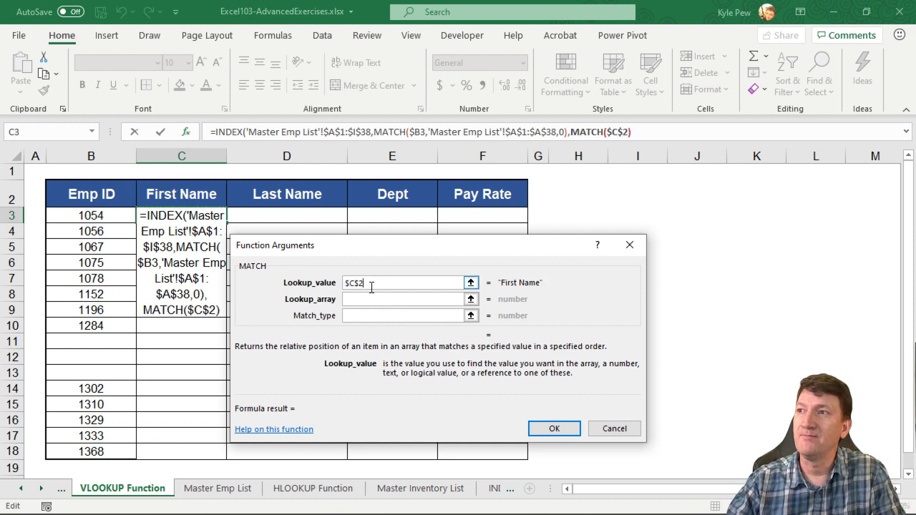
{"action": "key", "text": "F4"}
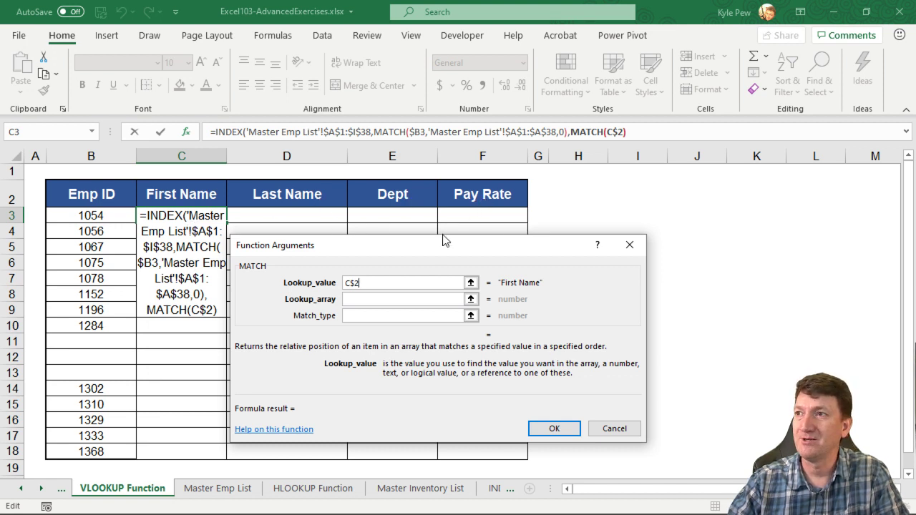
Set the column MATCH's lookup array to the header row of Master Emp List as the absolute range $A$1:$I$1
{"action": "left_click", "coordinate": [359, 299]}
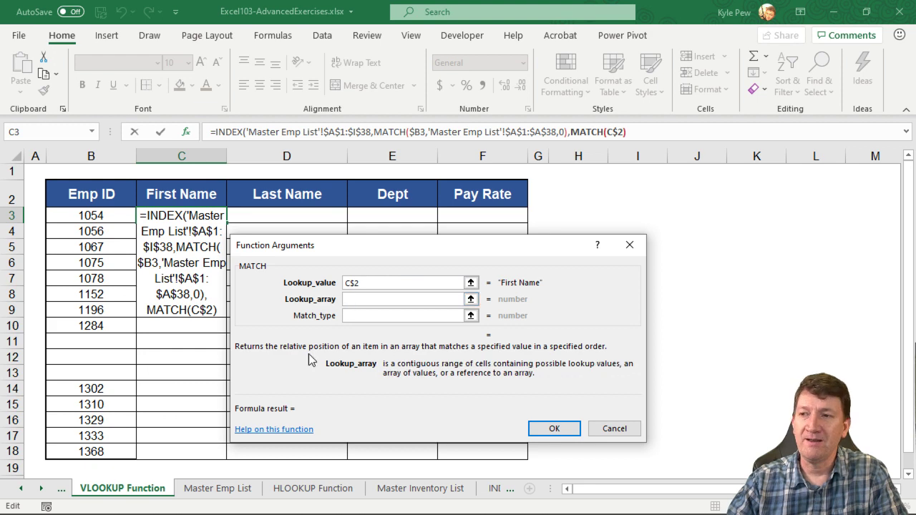
{"action": "left_click", "coordinate": [216, 490]}
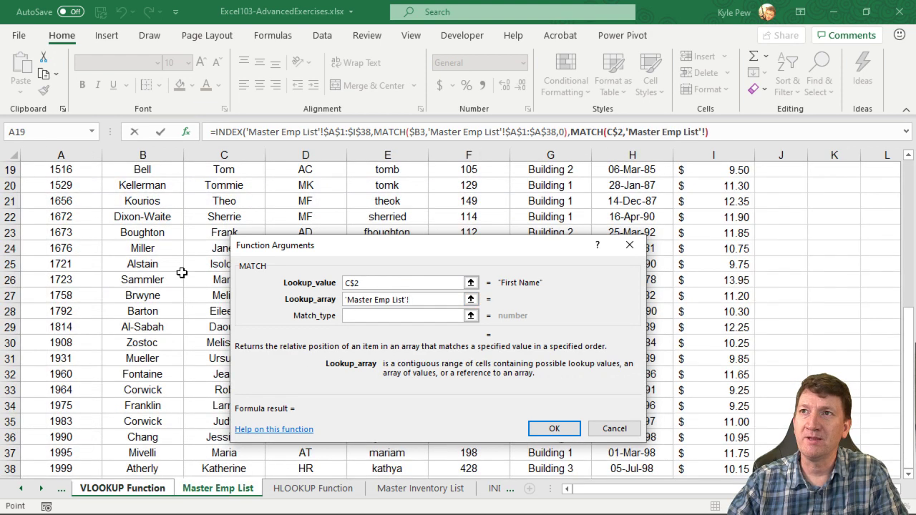
{"action": "scroll", "coordinate": [180, 272], "scroll_direction": "up", "scroll_amount": 6}
{"action": "left_click", "coordinate": [75, 175]}
{"action": "left_click_drag", "start_coordinate": [75, 175], "coordinate": [693, 181]}
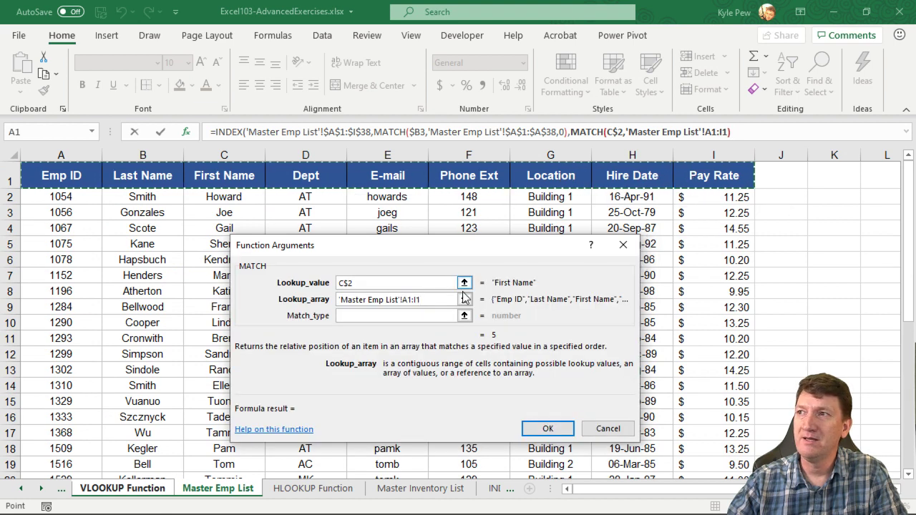
{"action": "left_click_drag", "start_coordinate": [421, 300], "coordinate": [405, 301]}
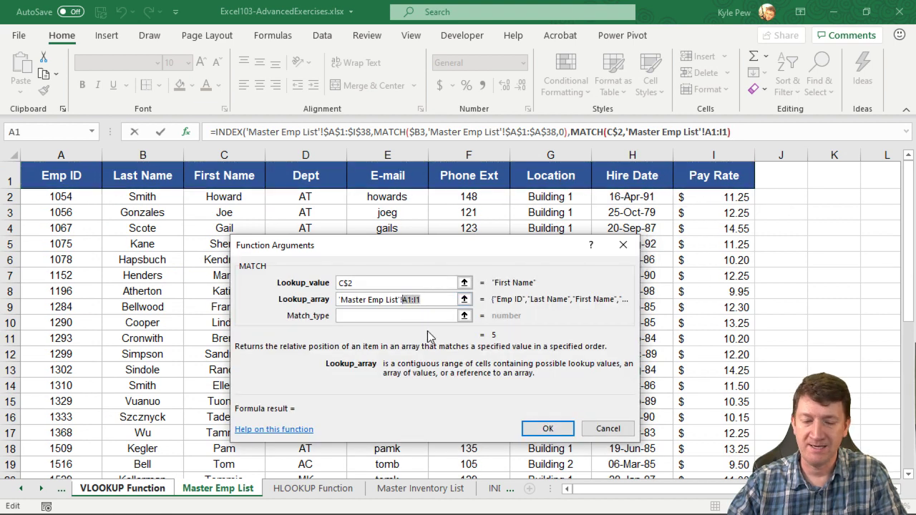
{"action": "key", "text": "F4"}
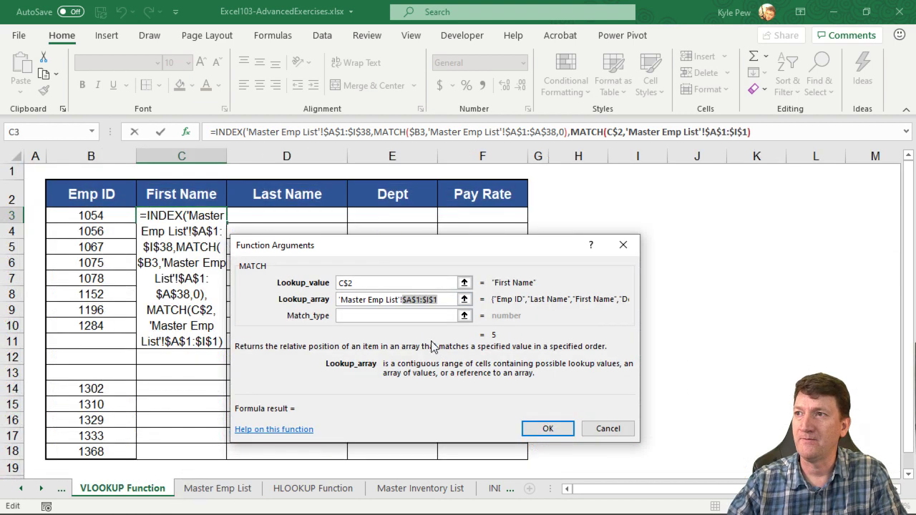
Set the column MATCH's match type to 0, add INDEX's closing parenthesis in the enlarged formula bar and commit the formula in C3
{"action": "left_click", "coordinate": [368, 317]}
{"action": "type", "text": "0"}
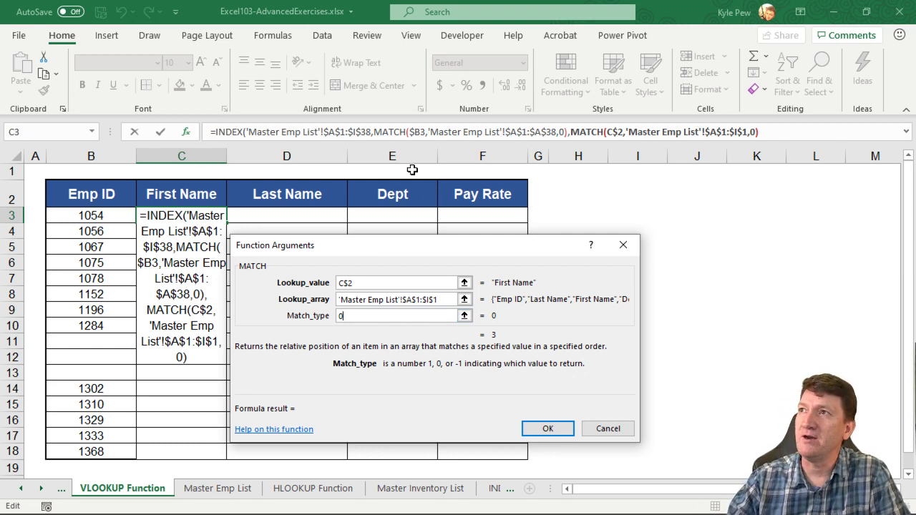
{"action": "left_click_drag", "start_coordinate": [392, 156], "coordinate": [392, 163]}
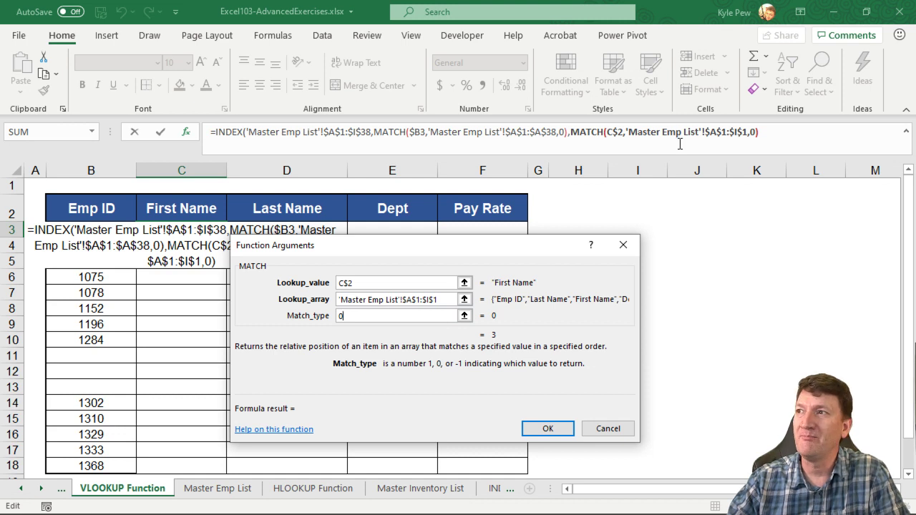
{"action": "left_click", "coordinate": [770, 132]}
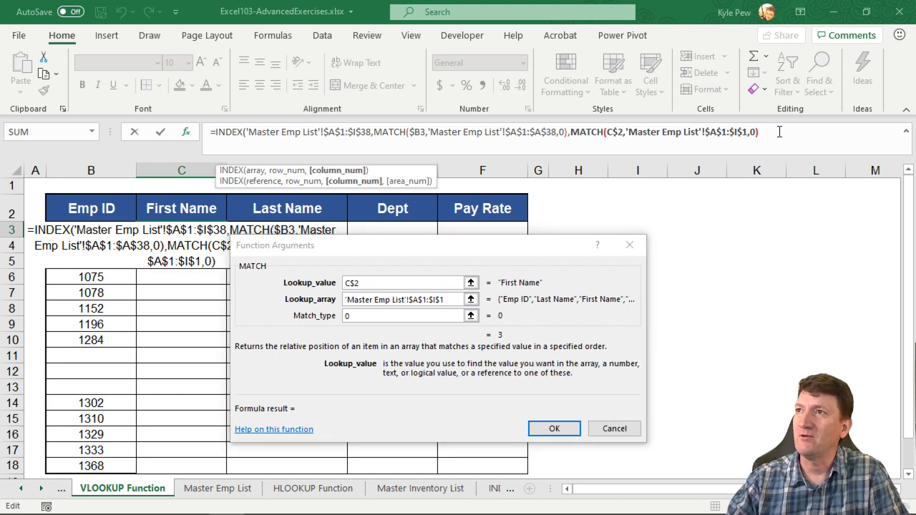
{"action": "type", "text": ")"}
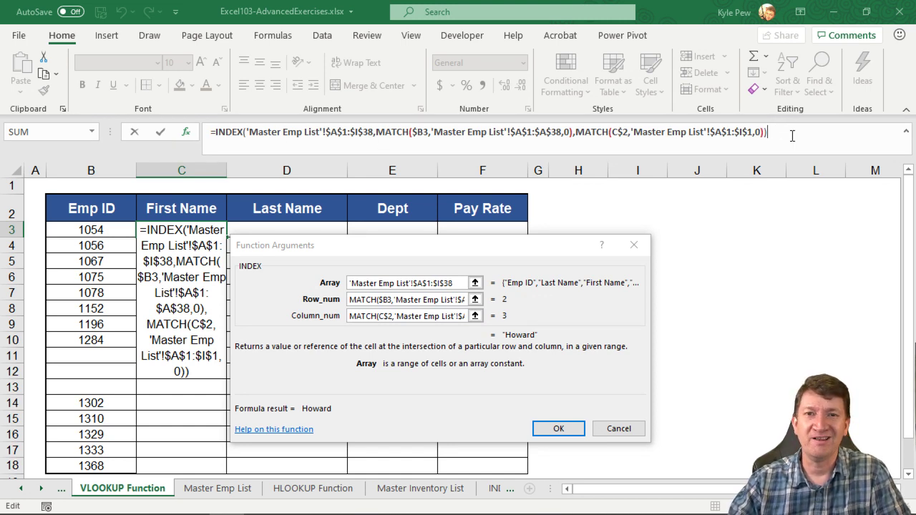
{"action": "left_click", "coordinate": [558, 428]}
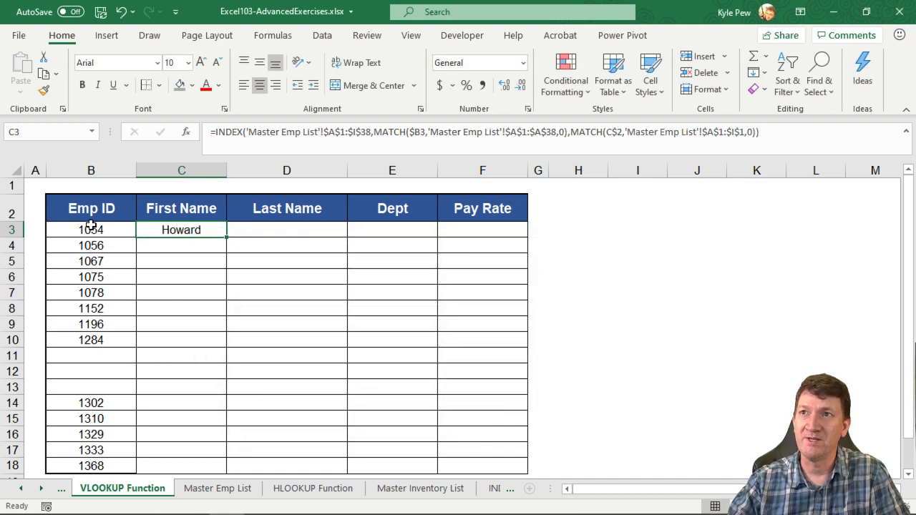
Fill the C3 formula down to row 18 and across through the Pay Rate column, and reselect C3
{"action": "double_click", "coordinate": [226, 240]}
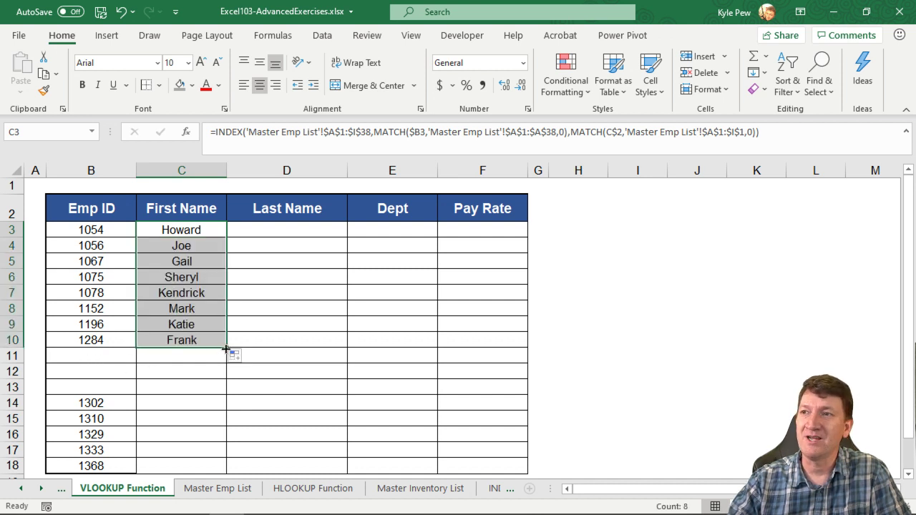
{"action": "left_click_drag", "start_coordinate": [226, 347], "coordinate": [214, 468]}
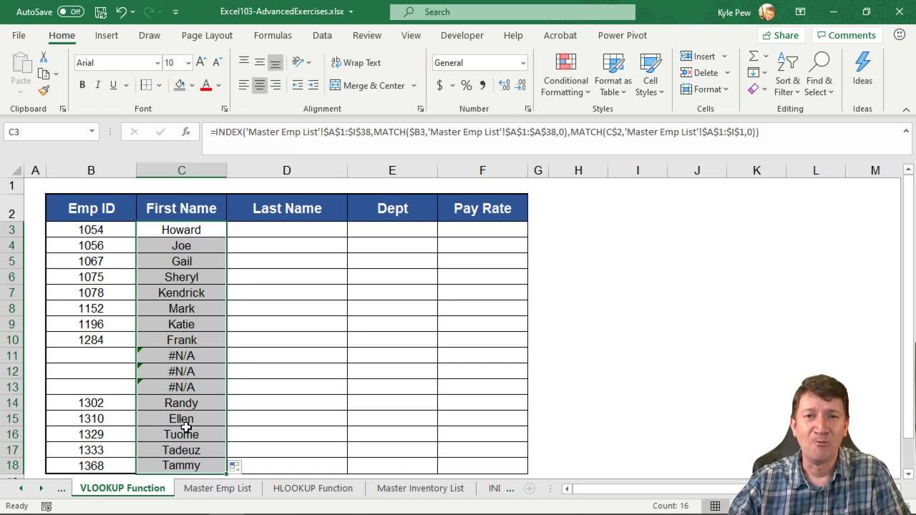
{"action": "left_click_drag", "start_coordinate": [228, 473], "coordinate": [510, 443]}
{"action": "scroll", "coordinate": [396, 387], "scroll_direction": "up", "scroll_amount": 1}
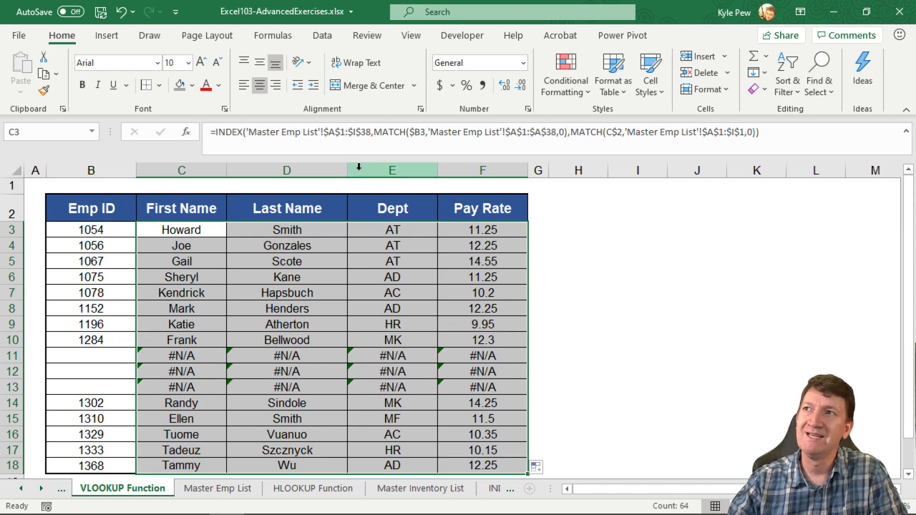
{"action": "left_click", "coordinate": [206, 229]}
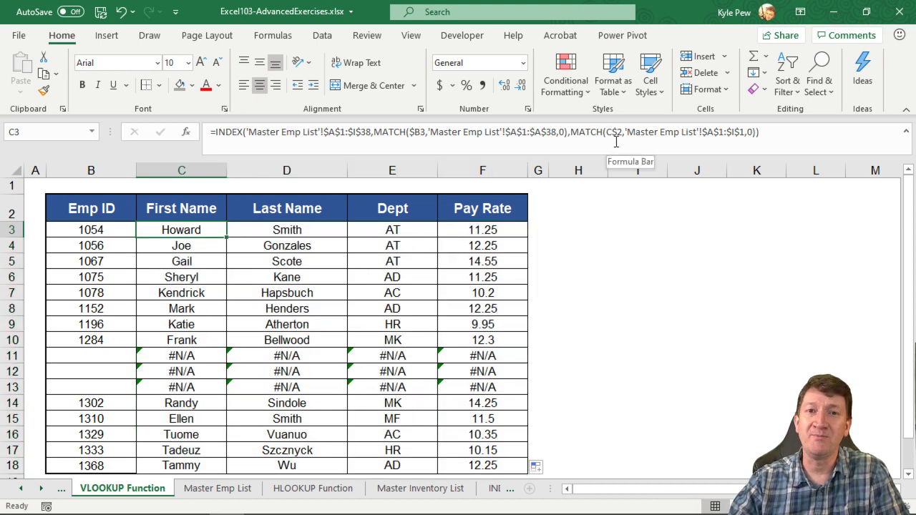